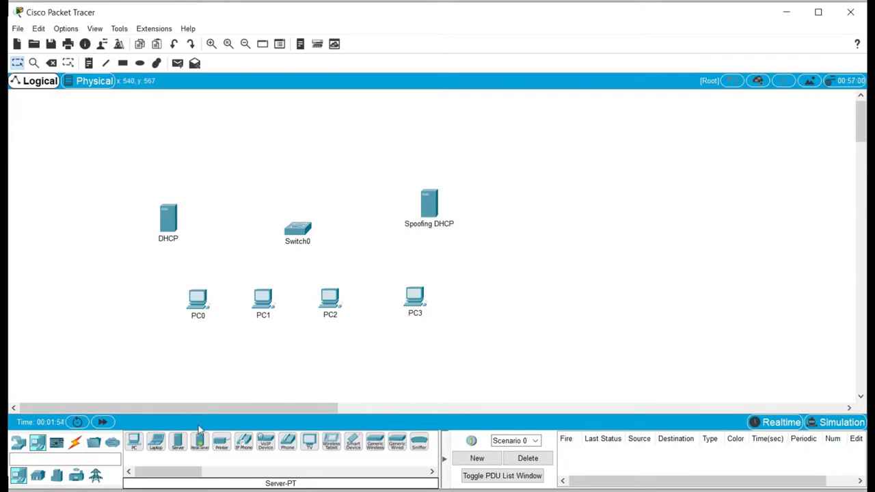
- Connect PC0, PC1, PC2 and PC3 to Switch0 using the automatically chosen connection type
{"action": "left_click", "coordinate": [77, 443]}
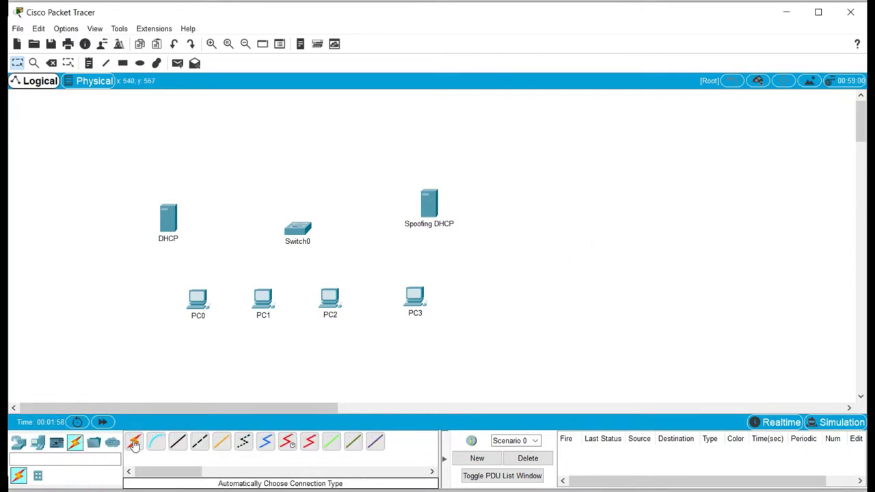
{"action": "left_click", "coordinate": [134, 441]}
{"action": "left_click", "coordinate": [197, 295]}
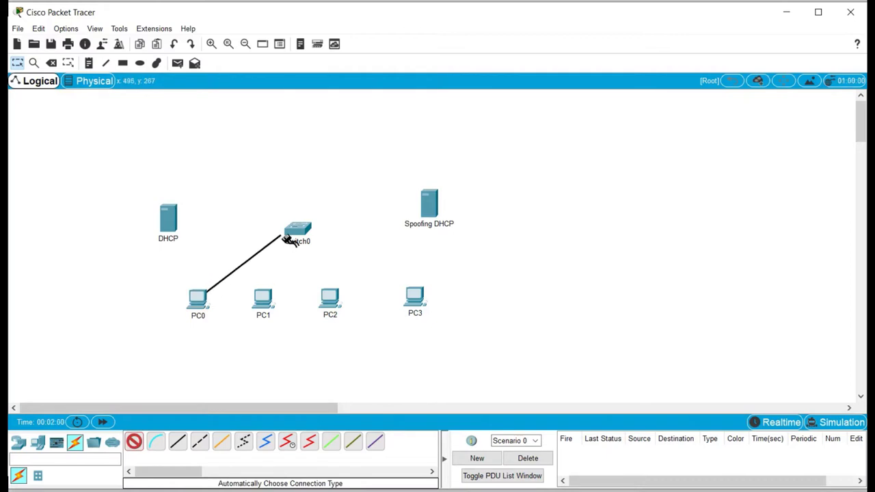
{"action": "left_click", "coordinate": [296, 230]}
{"action": "left_click", "coordinate": [264, 295]}
{"action": "left_click", "coordinate": [299, 231]}
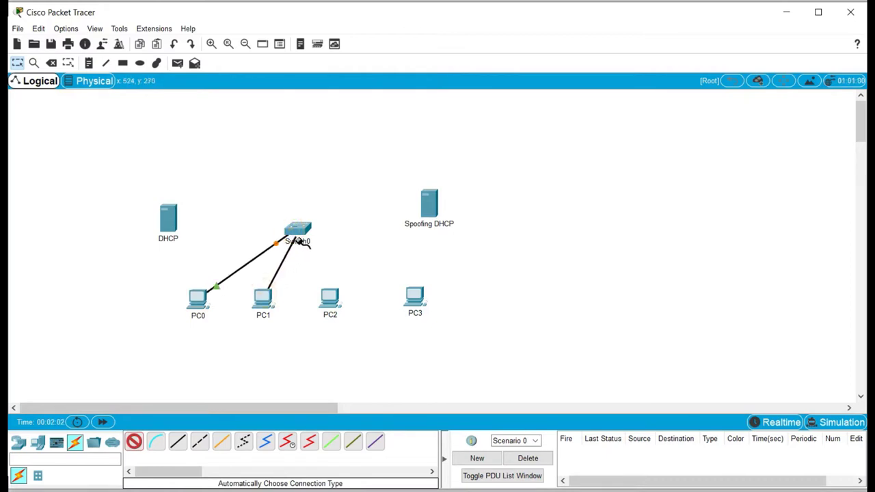
{"action": "left_click", "coordinate": [331, 297]}
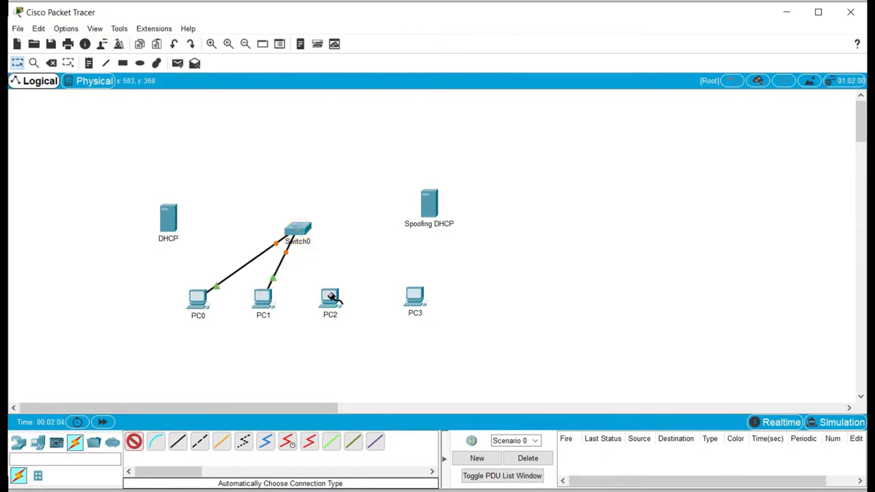
{"action": "left_click", "coordinate": [305, 234]}
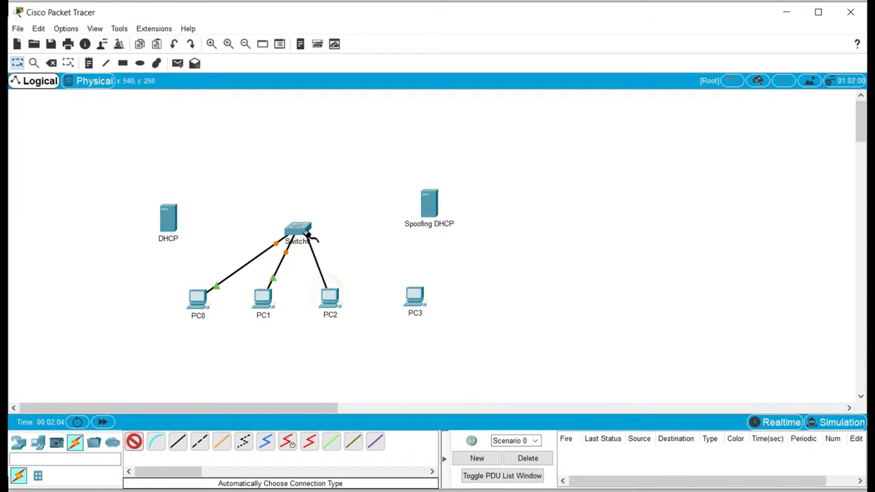
{"action": "left_click", "coordinate": [414, 295]}
{"action": "left_click", "coordinate": [309, 237]}
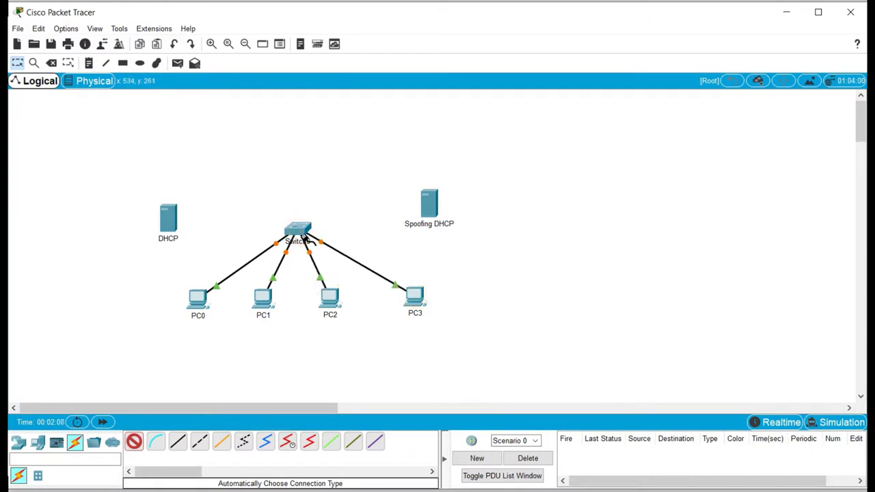
- Connect the DHCP server's FastEthernet0 to Switch0's FastEthernet0/5 with a copper straight-through cable and move the server slightly away from the switch
{"action": "left_click", "coordinate": [178, 441]}
{"action": "left_click", "coordinate": [176, 218]}
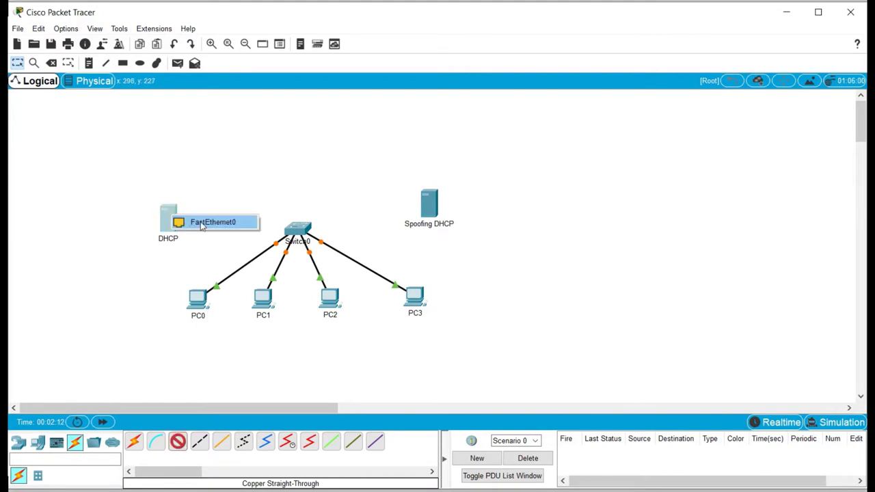
{"action": "left_click", "coordinate": [202, 222]}
{"action": "left_click", "coordinate": [291, 232]}
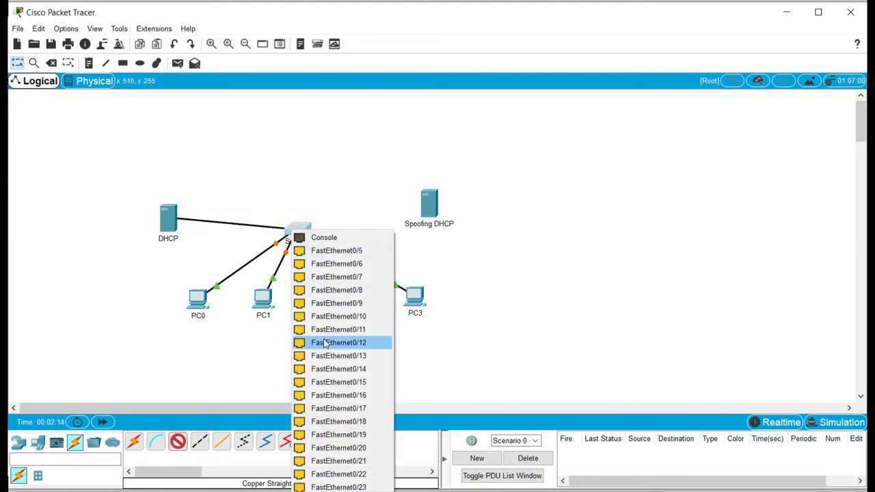
{"action": "left_click", "coordinate": [328, 251]}
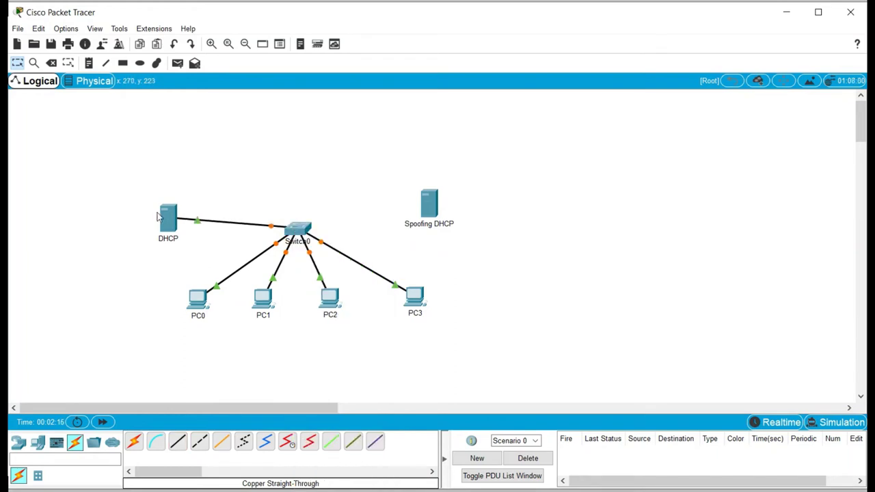
{"action": "left_click_drag", "start_coordinate": [167, 217], "coordinate": [140, 234]}
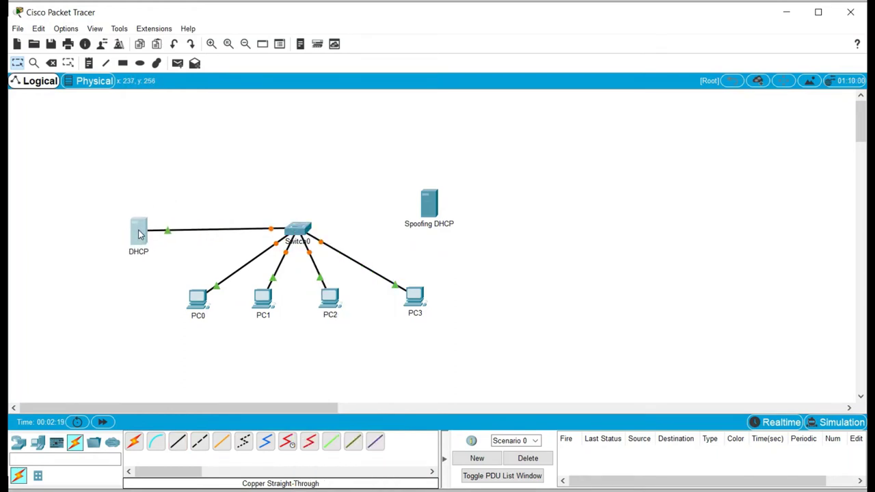
- Give the DHCP server the static IPv4 address 192.168.10.2 with subnet mask 255.255.255.0
{"action": "left_click", "coordinate": [139, 235]}
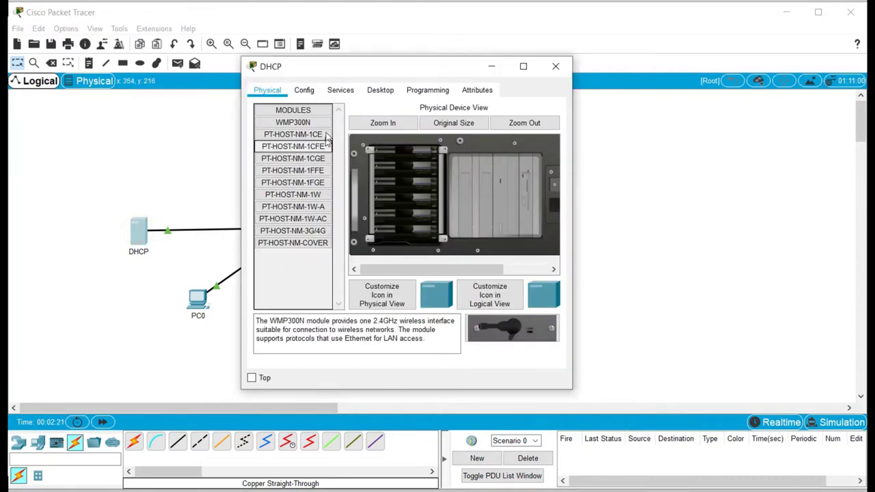
{"action": "left_click", "coordinate": [384, 90]}
{"action": "left_click", "coordinate": [281, 142]}
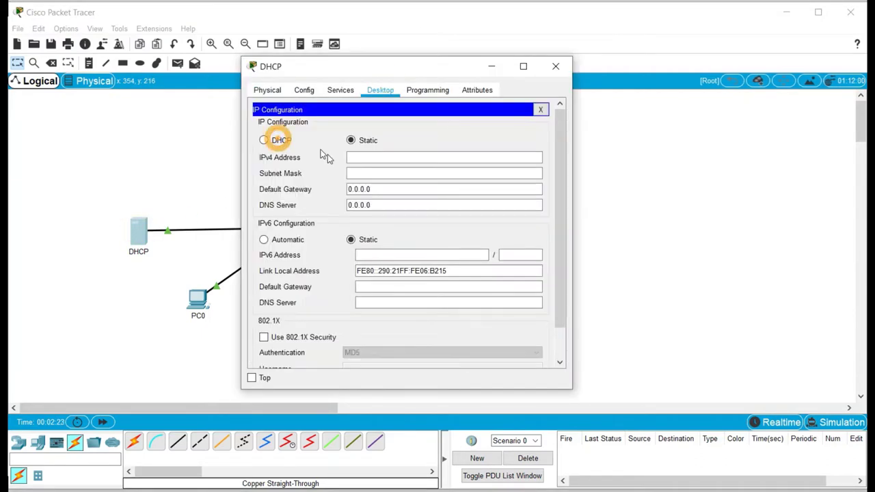
{"action": "left_click", "coordinate": [367, 159]}
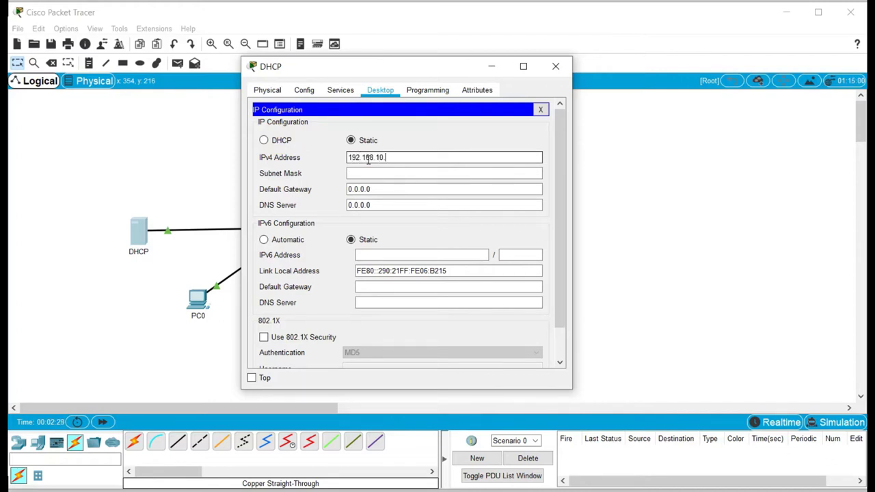
{"action": "type", "text": "192.168.10.2"}
{"action": "left_click", "coordinate": [382, 173]}
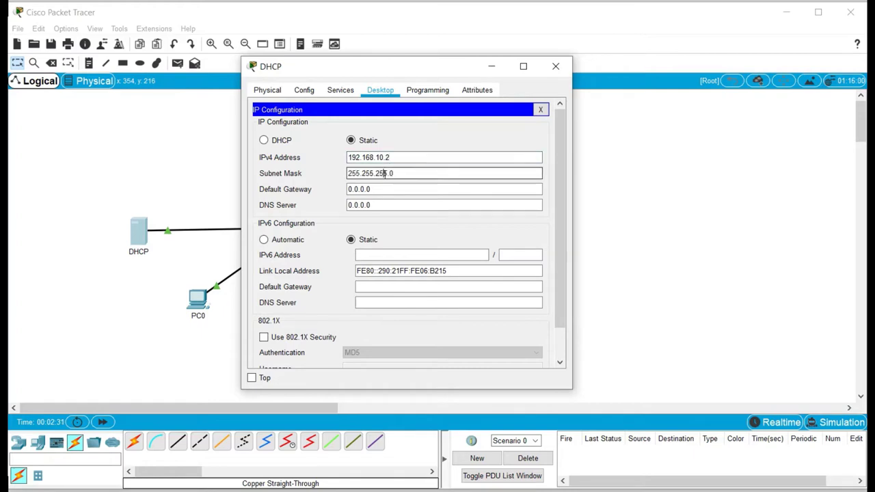
- Set the DHCP server's IPv4 default gateway to 192.168.10.1
{"action": "left_click_drag", "start_coordinate": [387, 157], "coordinate": [338, 161]}
{"action": "key", "text": "ctrl+c"}
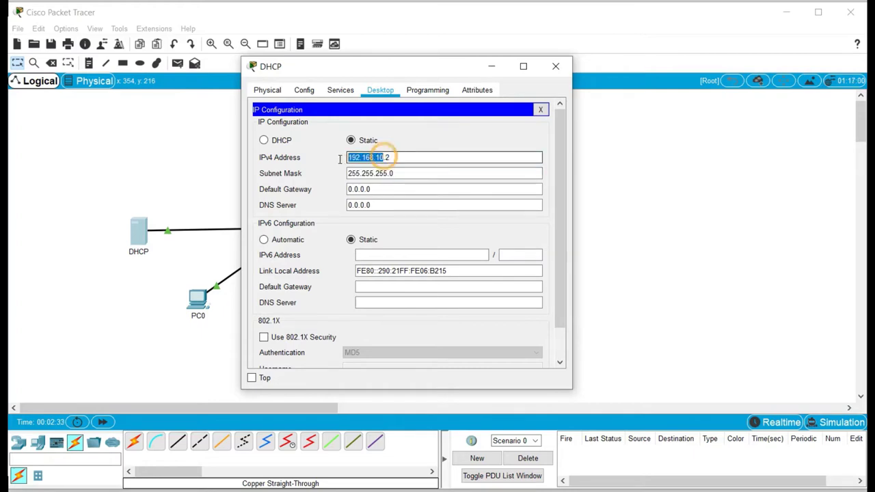
{"action": "left_click", "coordinate": [396, 188]}
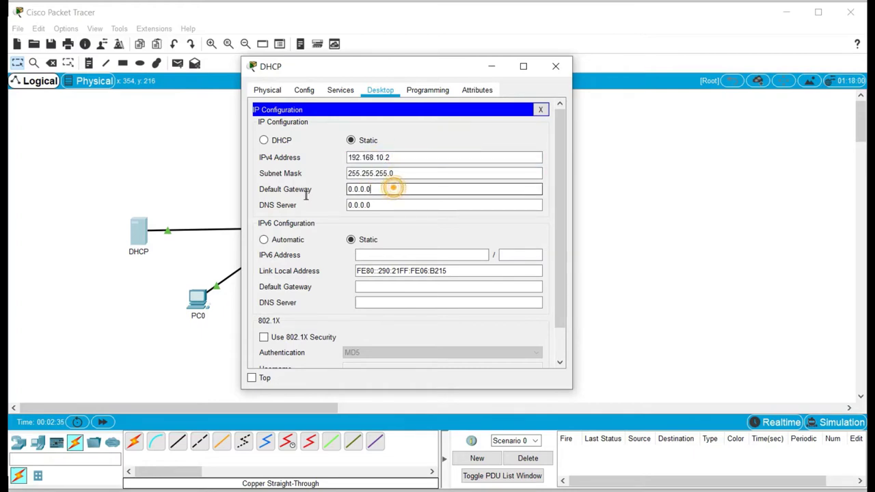
{"action": "left_click_drag", "start_coordinate": [380, 188], "coordinate": [337, 190]}
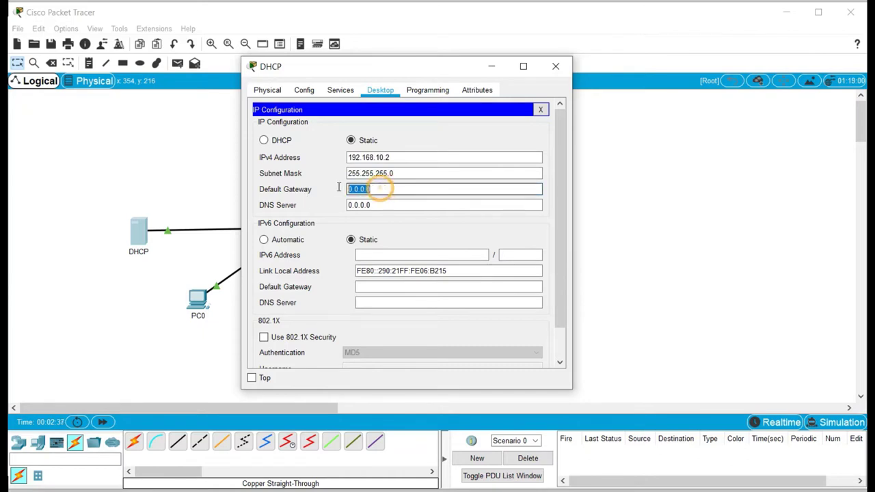
{"action": "key", "text": "ctrl+v"}
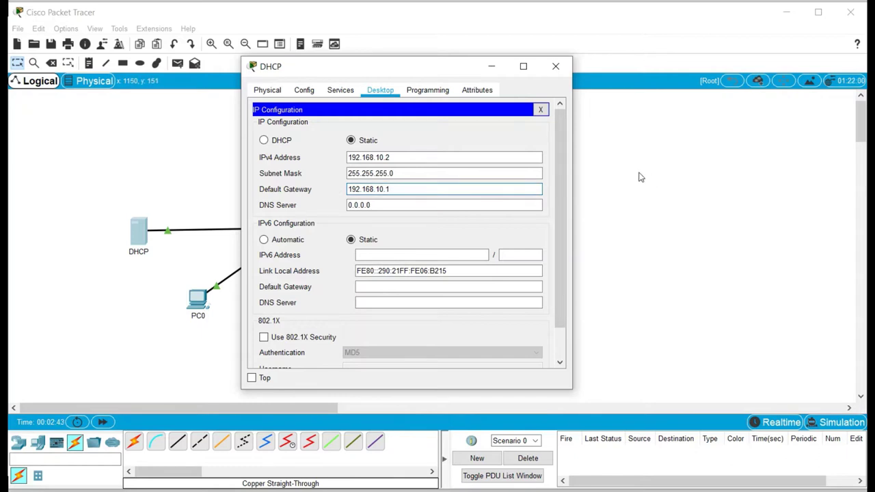
- In the server's DHCP service, set the serverPool default gateway to 192.168.10.1 and DNS server to 8.8.8.8
{"action": "left_click", "coordinate": [342, 90]}
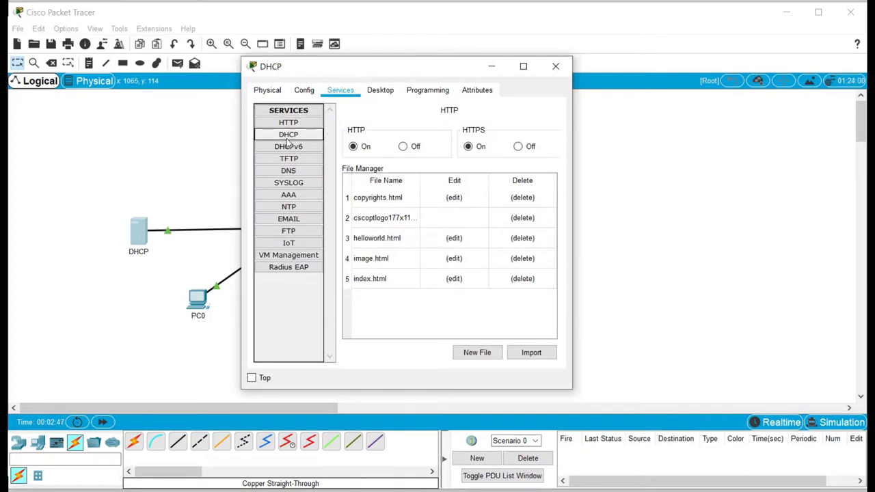
{"action": "left_click", "coordinate": [289, 138]}
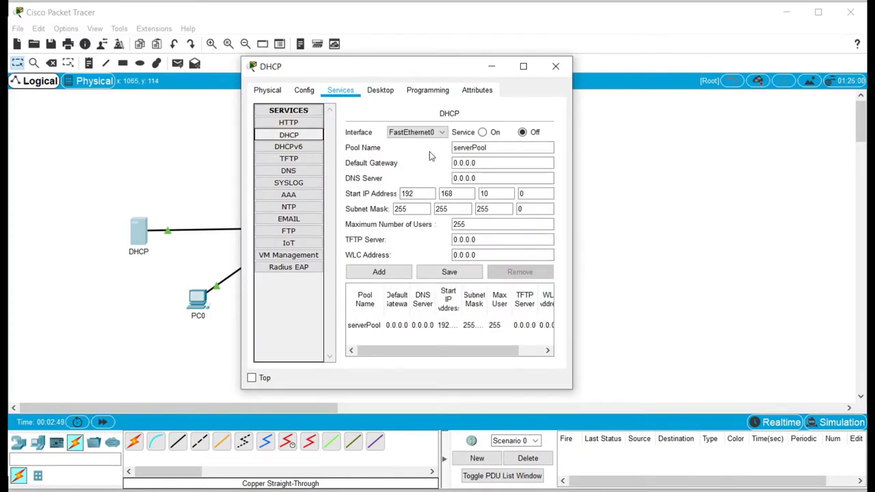
{"action": "double_click", "coordinate": [498, 164]}
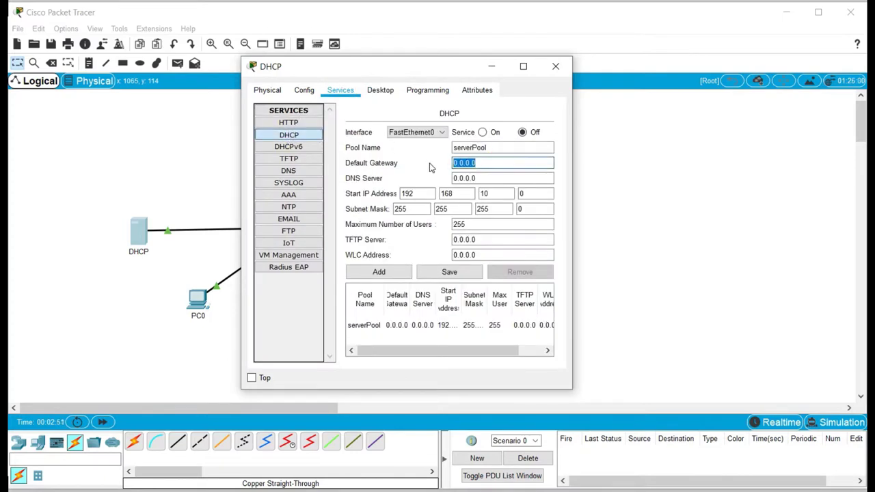
{"action": "type", "text": "192.168.10.1"}
{"action": "double_click", "coordinate": [487, 178]}
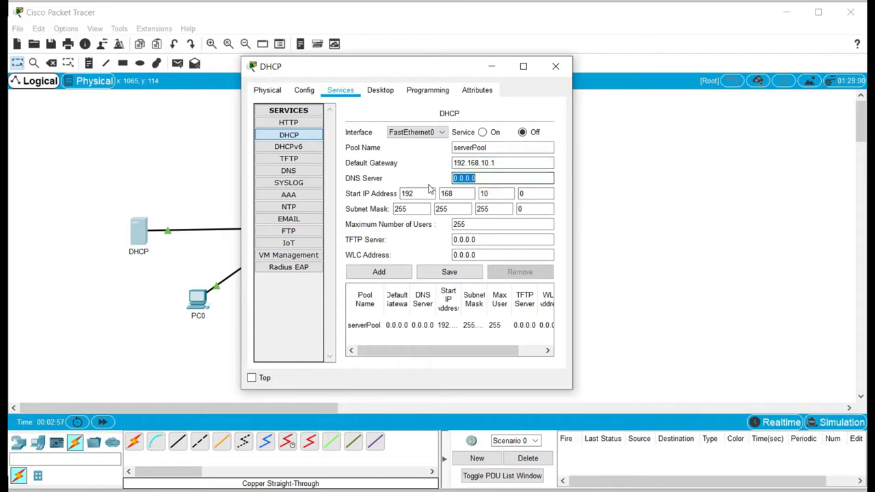
{"action": "type", "text": "8.8.8.8"}
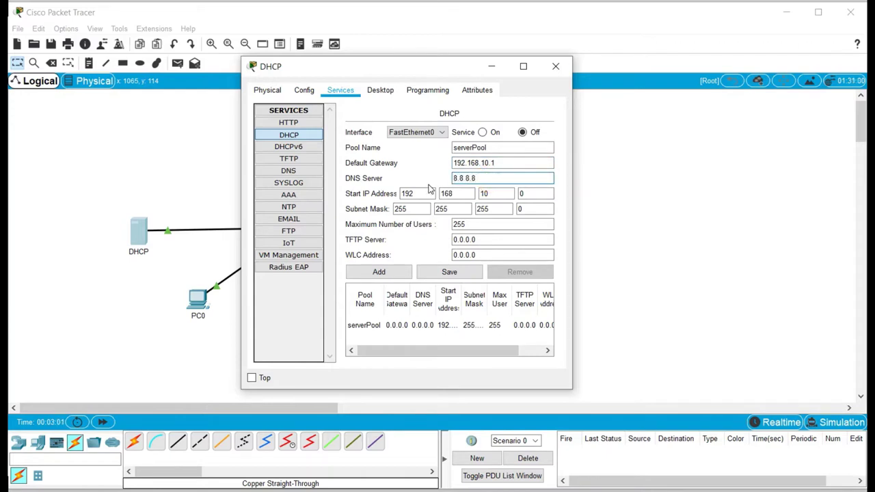
- Save serverPool with start IP address 192.168.10.50 and turn the DHCP service on
{"action": "double_click", "coordinate": [520, 194]}
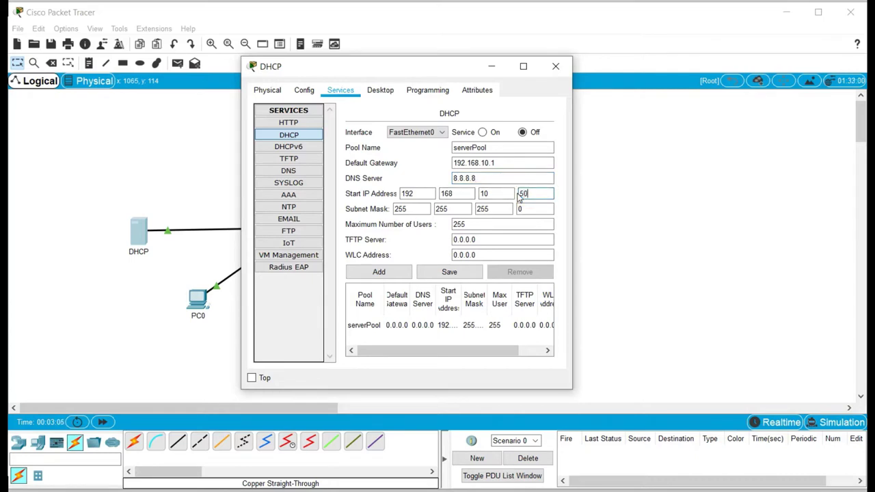
{"action": "left_click", "coordinate": [453, 272]}
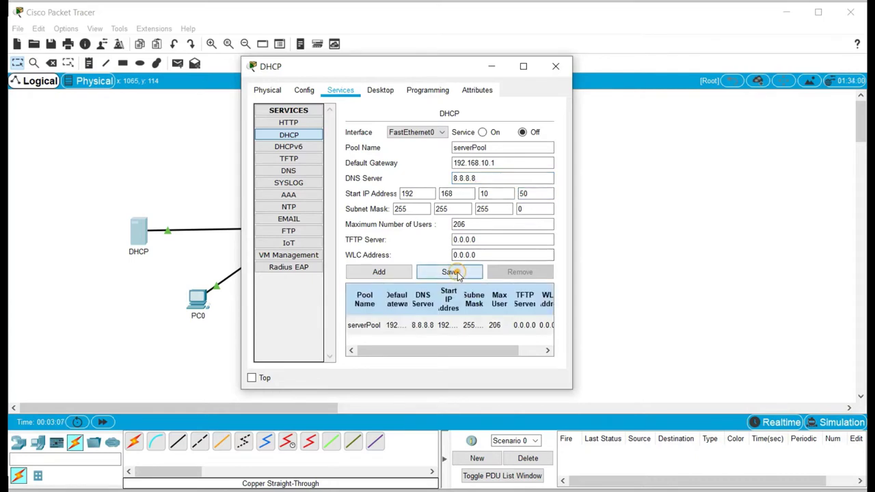
{"action": "left_click", "coordinate": [482, 133]}
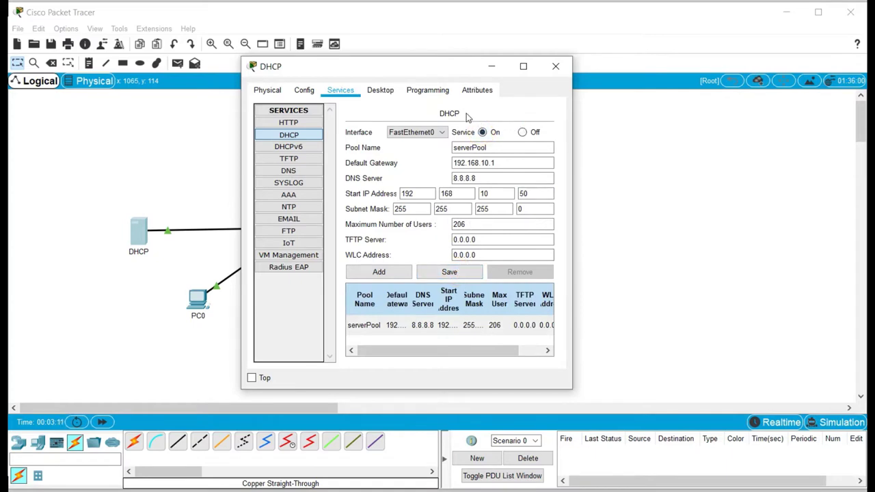
{"action": "left_click", "coordinate": [627, 145]}
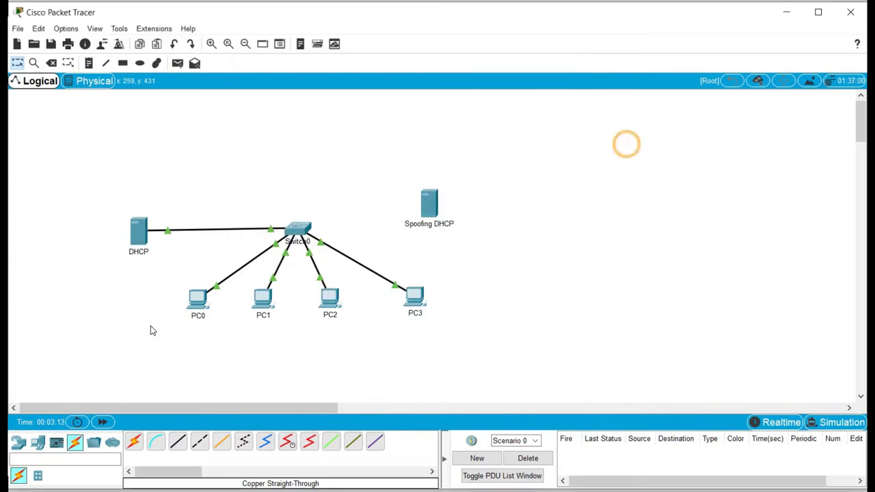
- Switch PC0's IPv4 configuration from static to DHCP
{"action": "left_click", "coordinate": [199, 300]}
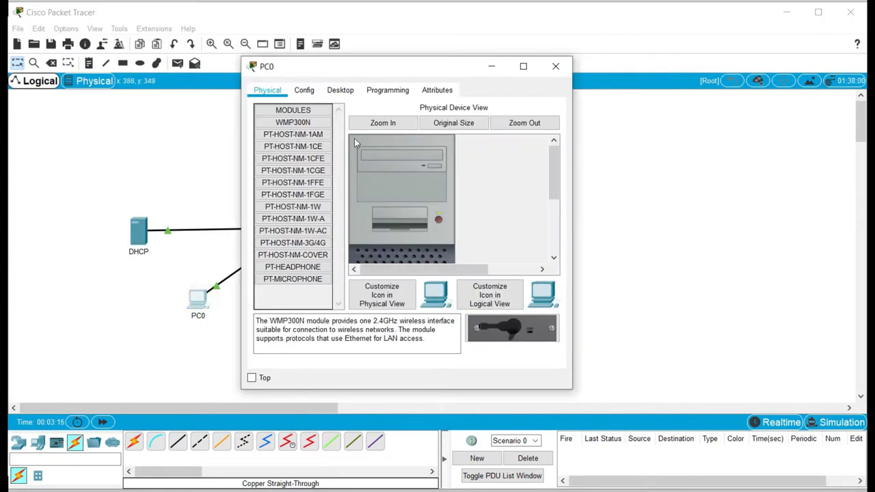
{"action": "left_click", "coordinate": [342, 92]}
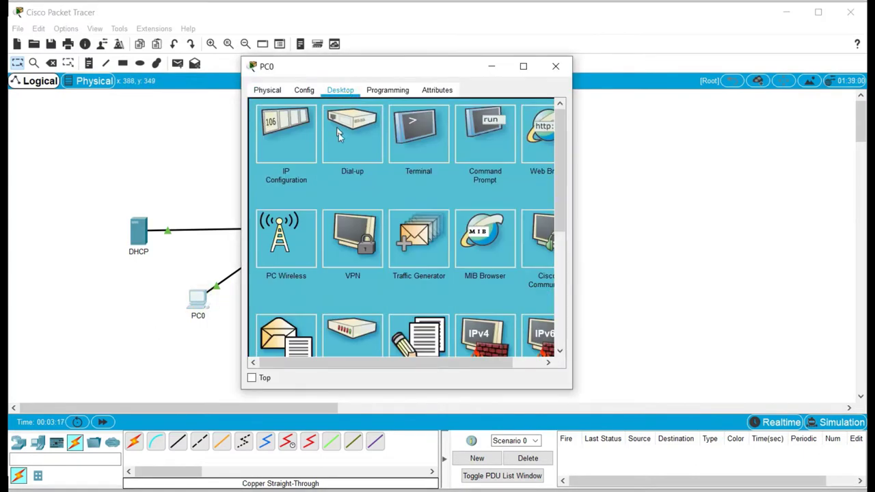
{"action": "left_click", "coordinate": [298, 135]}
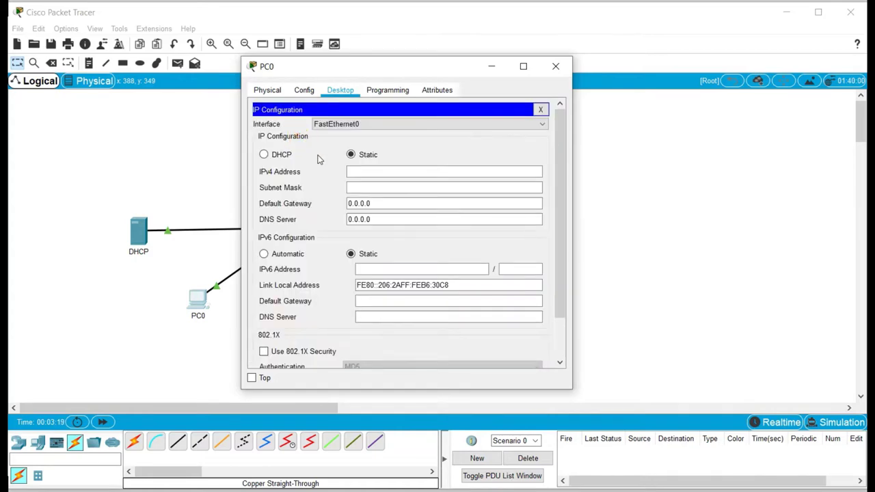
{"action": "left_click", "coordinate": [275, 156]}
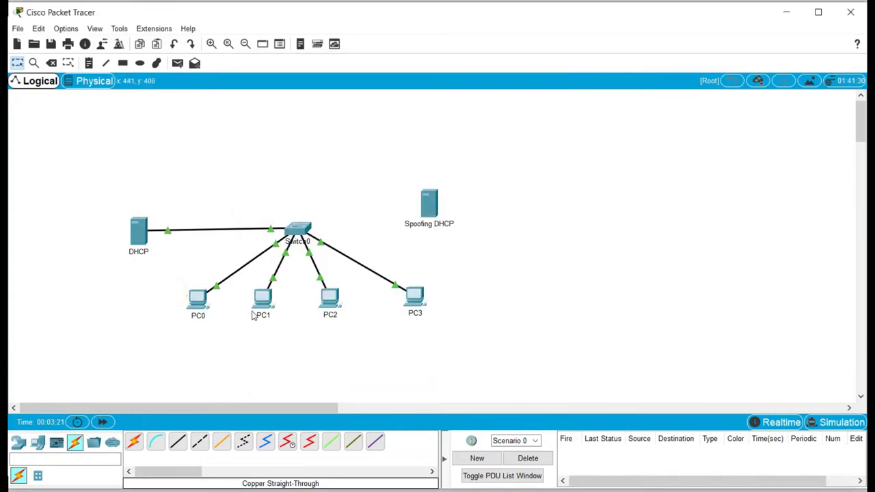
- Switch PC1's IPv4 configuration from static to DHCP
{"action": "left_click", "coordinate": [268, 298]}
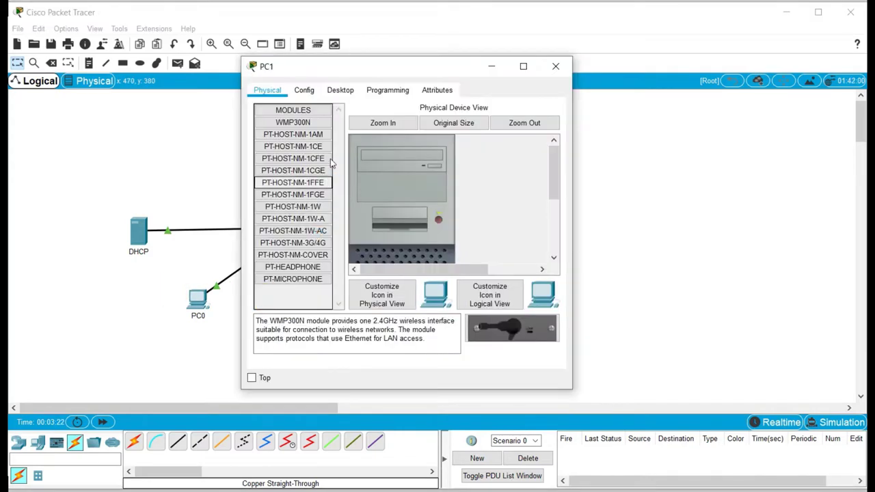
{"action": "left_click", "coordinate": [340, 91]}
{"action": "left_click", "coordinate": [295, 136]}
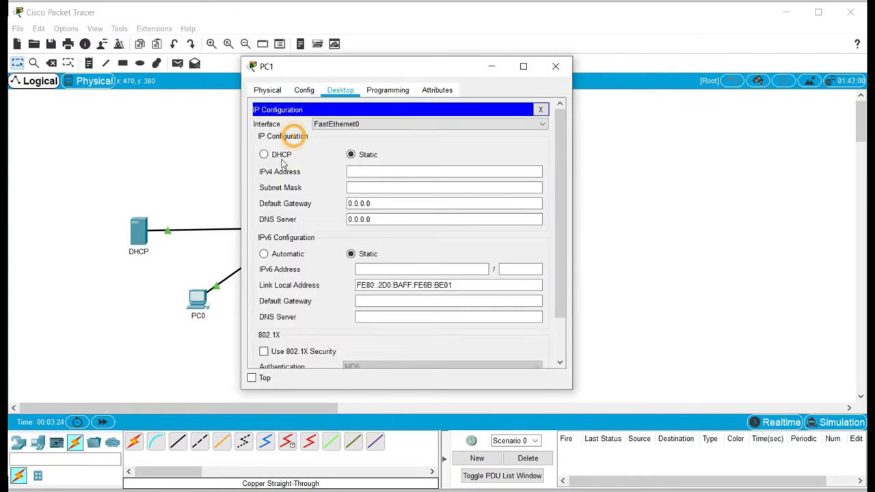
{"action": "left_click", "coordinate": [264, 154]}
{"action": "left_click", "coordinate": [657, 206]}
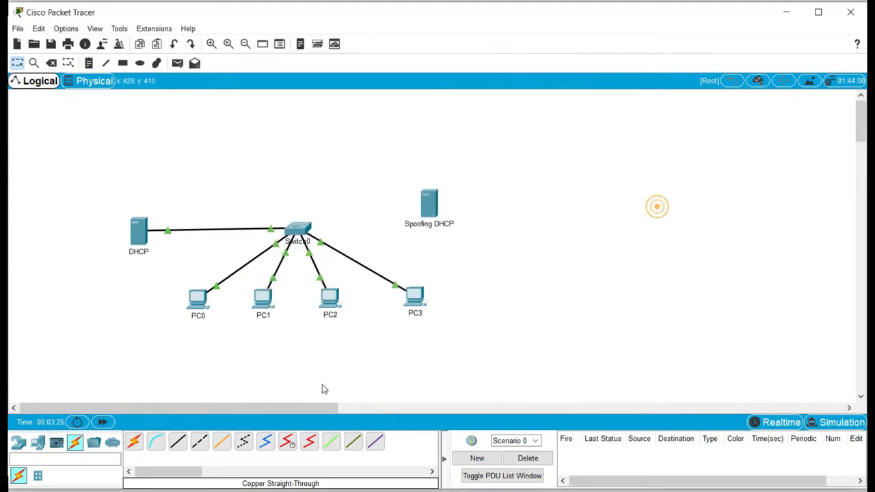
- Renew PC2's IP address from its command prompt with ipconfig /renew
{"action": "left_click", "coordinate": [330, 299]}
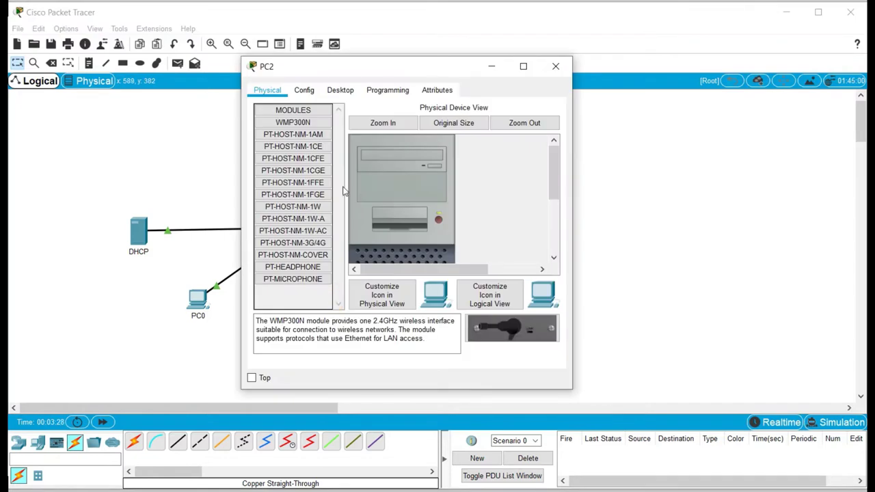
{"action": "left_click", "coordinate": [341, 96]}
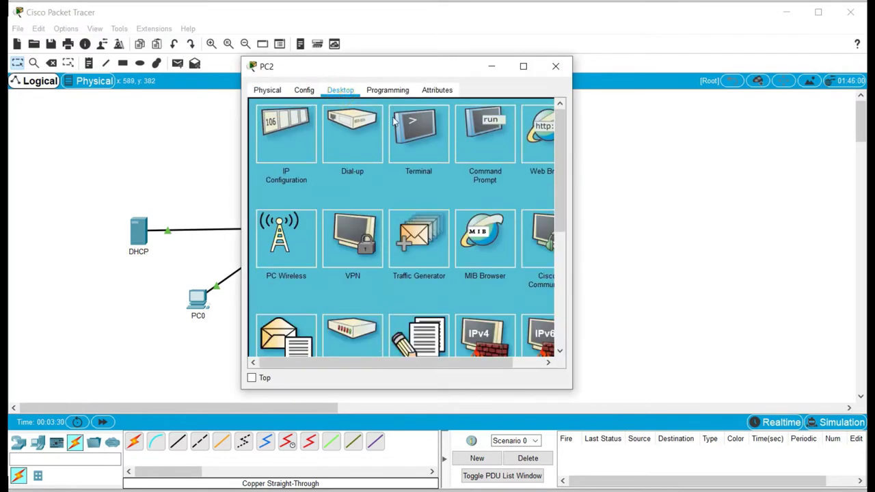
{"action": "left_click", "coordinate": [471, 137]}
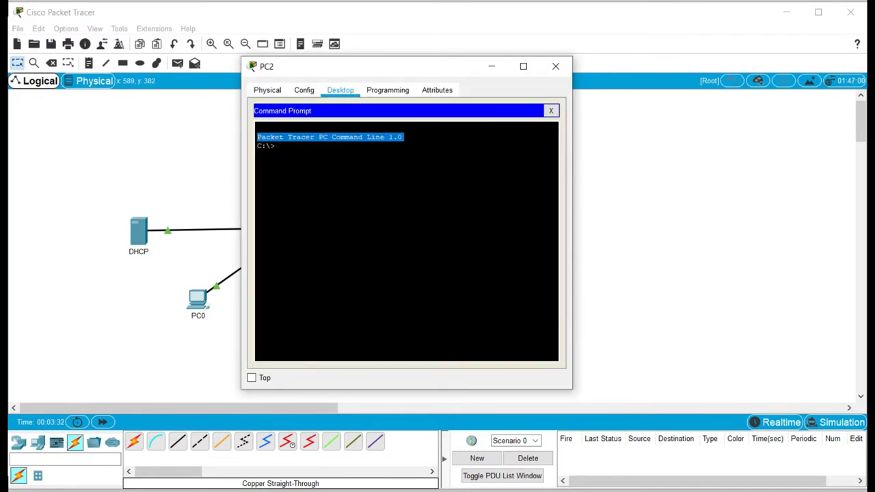
{"action": "left_click", "coordinate": [318, 150]}
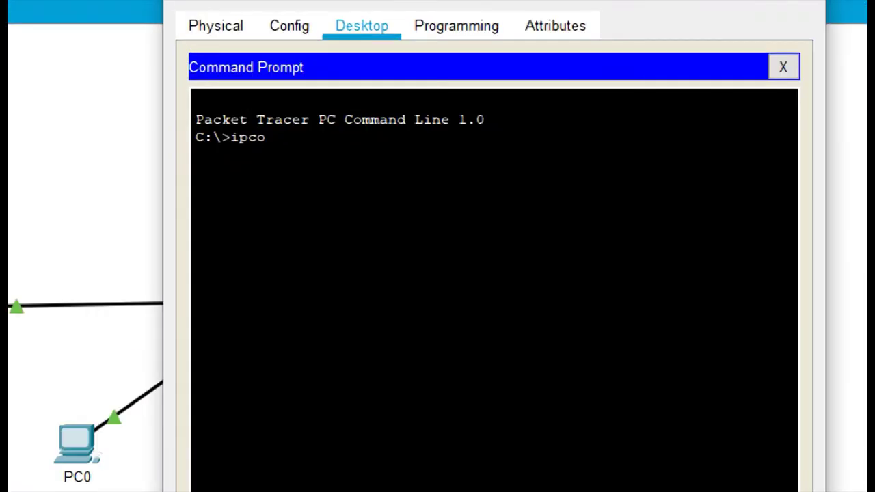
{"action": "type", "text": "nfig /renwe"}
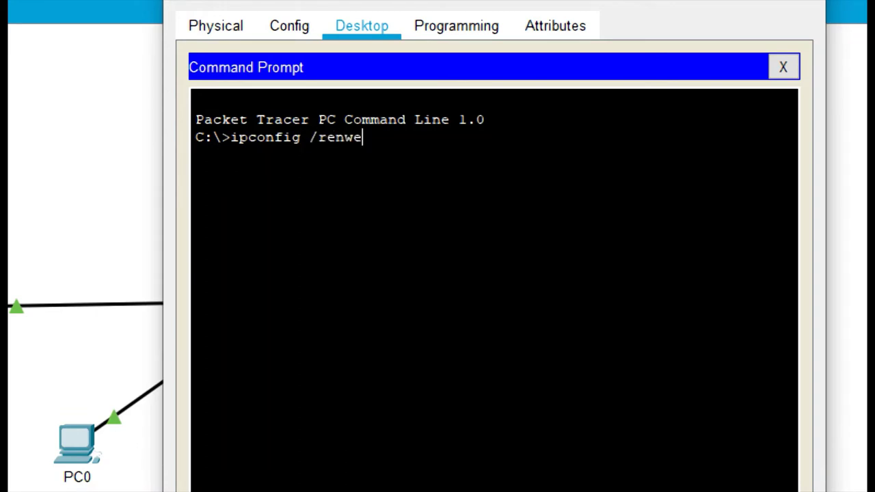
{"action": "key", "text": "Return"}
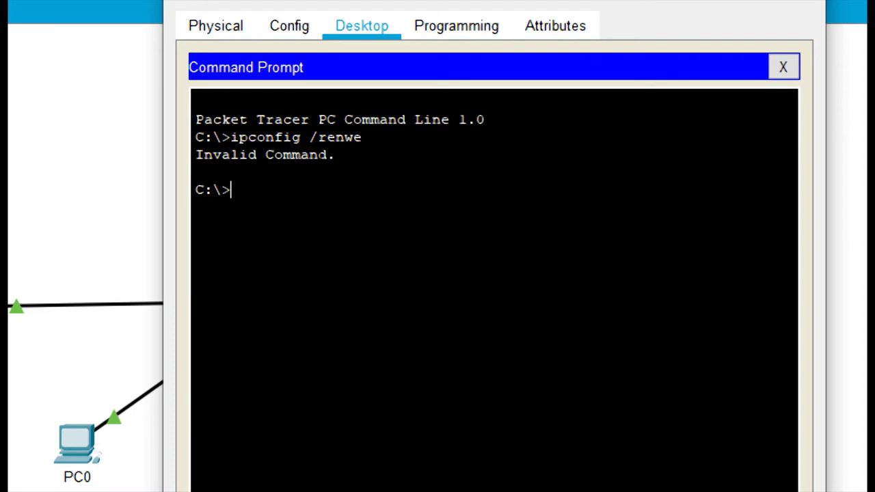
{"action": "key", "text": "Up"}
{"action": "key", "text": "BackSpace"}
{"action": "key", "text": "BackSpace"}
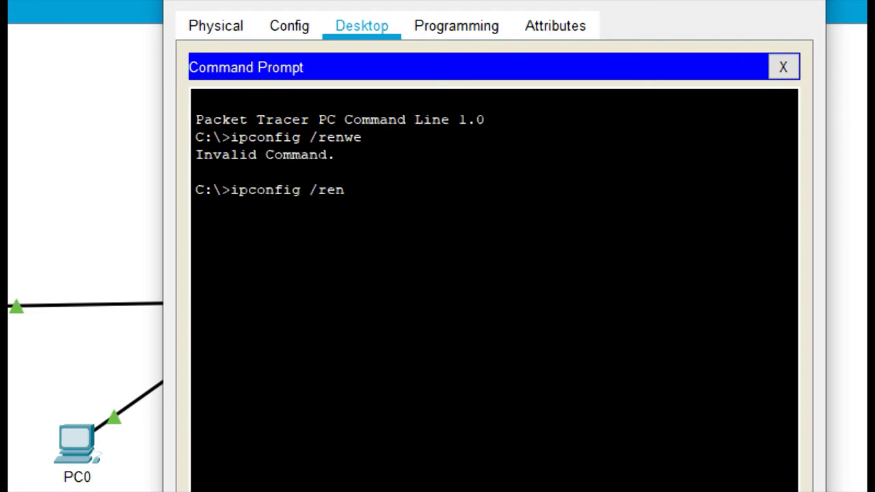
{"action": "type", "text": "ew"}
{"action": "key", "text": "Return"}
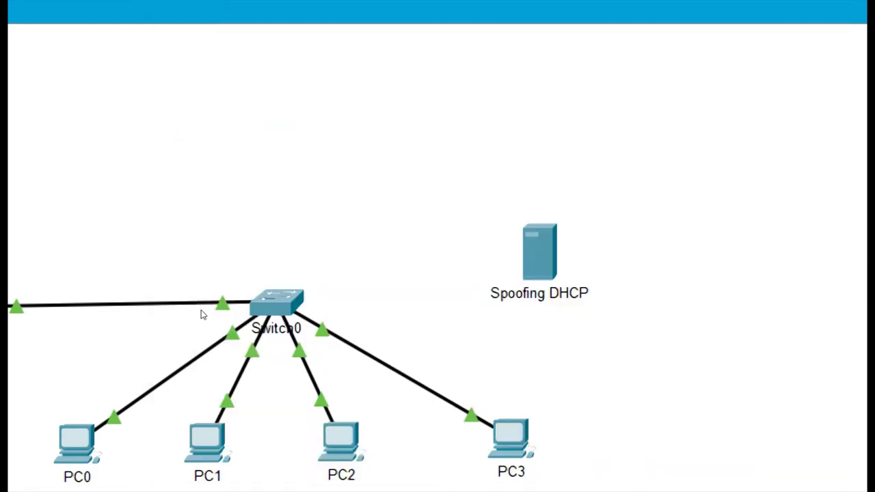
- Connect Spoofing DHCP's FastEthernet0 to Switch0's FastEthernet0/23 with copper straight-through cable, and move the server level with the switch
{"action": "mouse_move", "coordinate": [201, 306]}
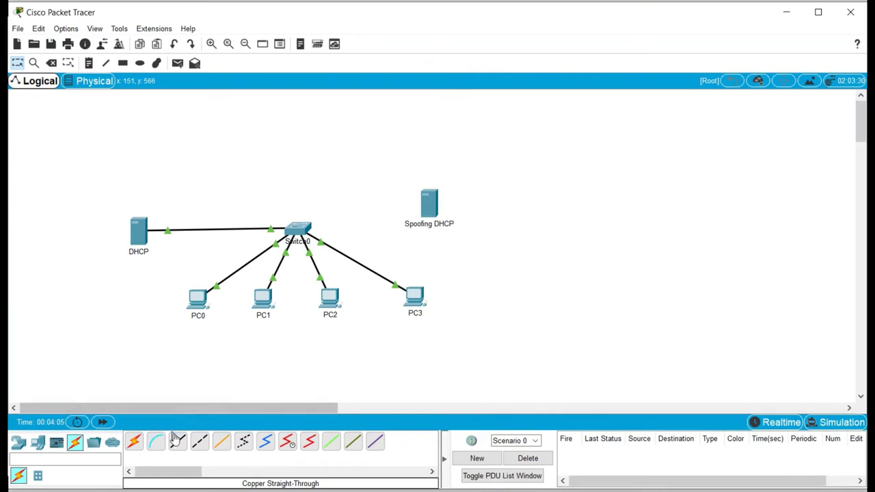
{"action": "left_click", "coordinate": [177, 441]}
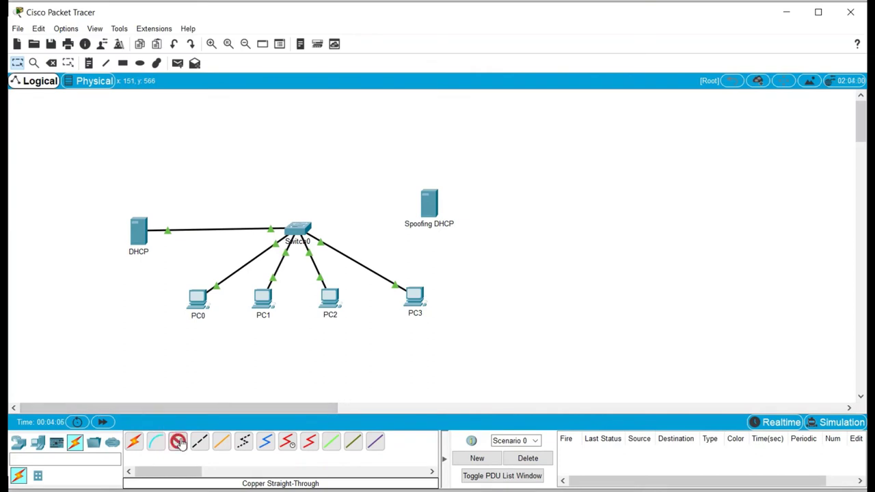
{"action": "left_click", "coordinate": [429, 216]}
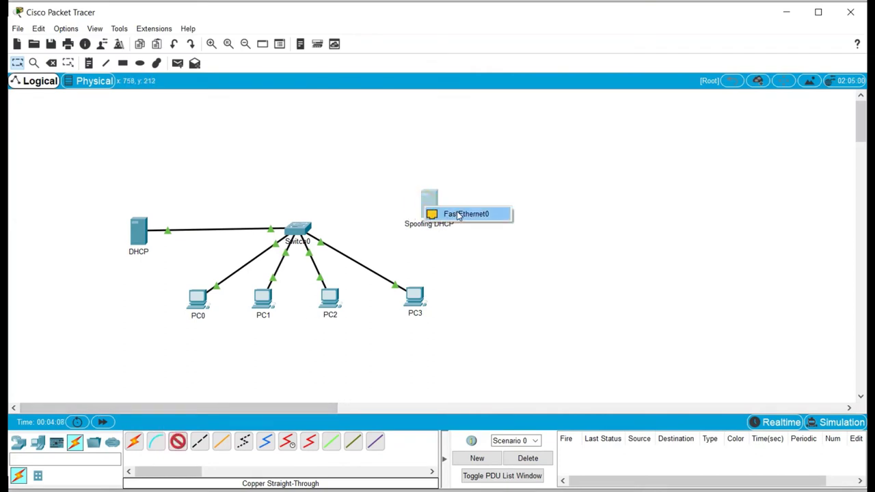
{"action": "left_click", "coordinate": [460, 214]}
{"action": "left_click", "coordinate": [310, 228]}
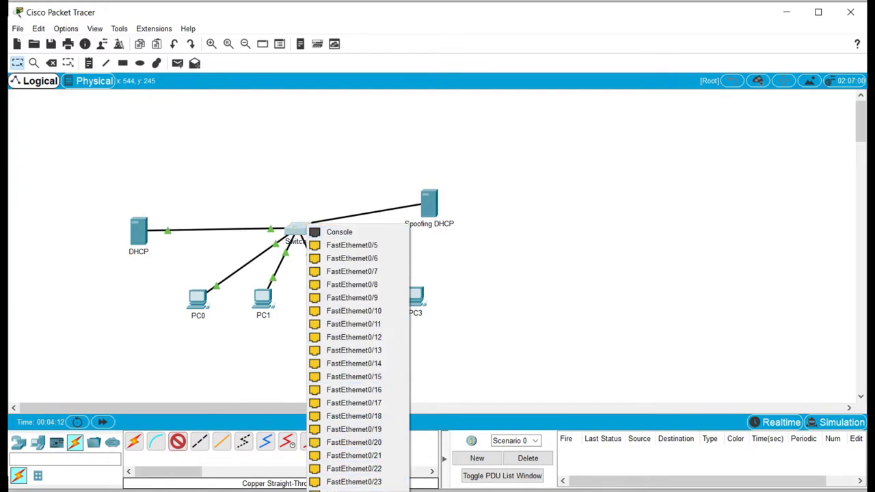
{"action": "left_click", "coordinate": [349, 483]}
{"action": "left_click_drag", "start_coordinate": [428, 211], "coordinate": [470, 239]}
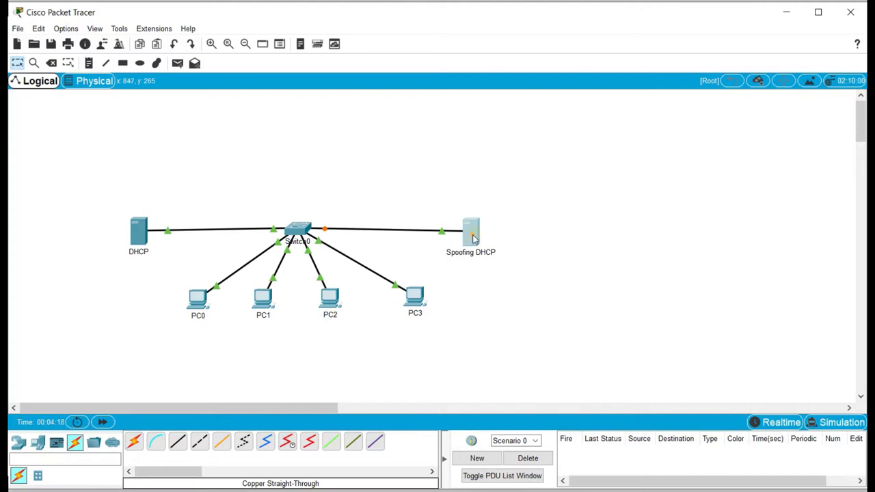
- Give the Spoofing DHCP server the static IPv4 address 192.168.10.200 with subnet mask 255.255.255.0
{"action": "left_click", "coordinate": [473, 239]}
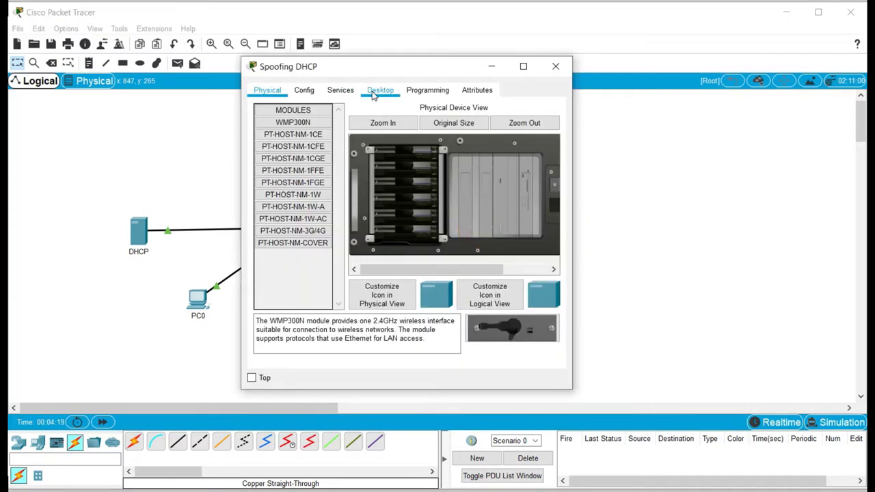
{"action": "left_click", "coordinate": [374, 95]}
{"action": "left_click", "coordinate": [285, 128]}
{"action": "left_click", "coordinate": [371, 156]}
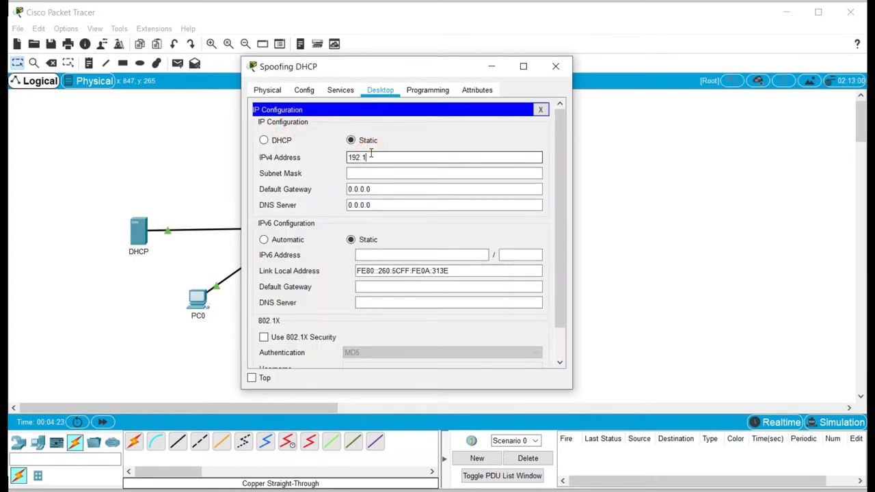
{"action": "type", "text": "192.168.10.200"}
{"action": "left_click", "coordinate": [383, 172]}
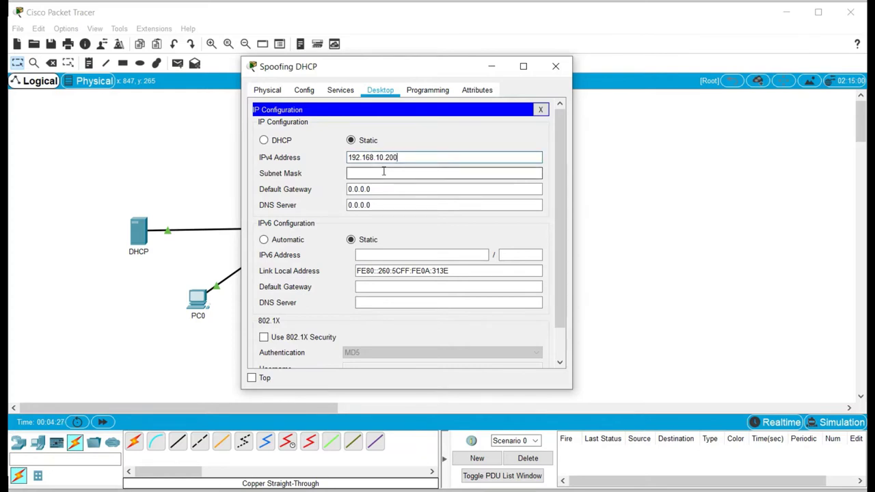
{"action": "key", "text": "Tab"}
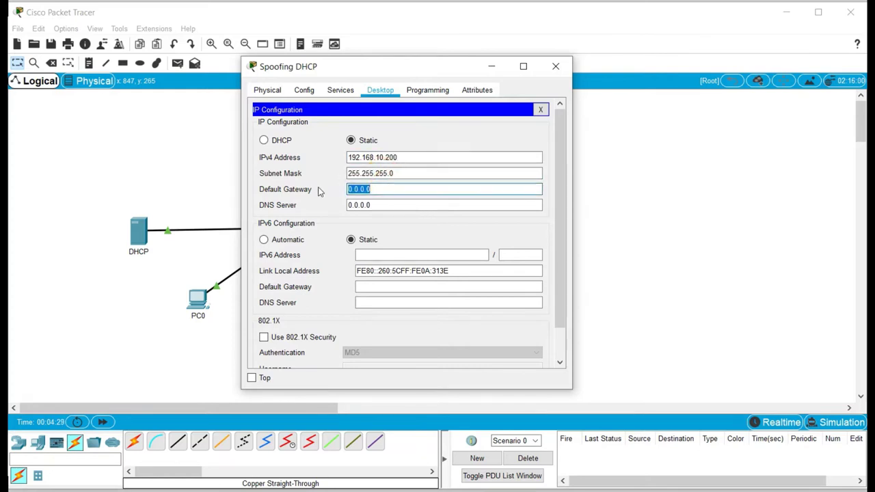
- Set the Spoofing DHCP server's own default gateway to 192.168.10.254 and DNS server to 4.4.4.4
{"action": "type", "text": "19"}
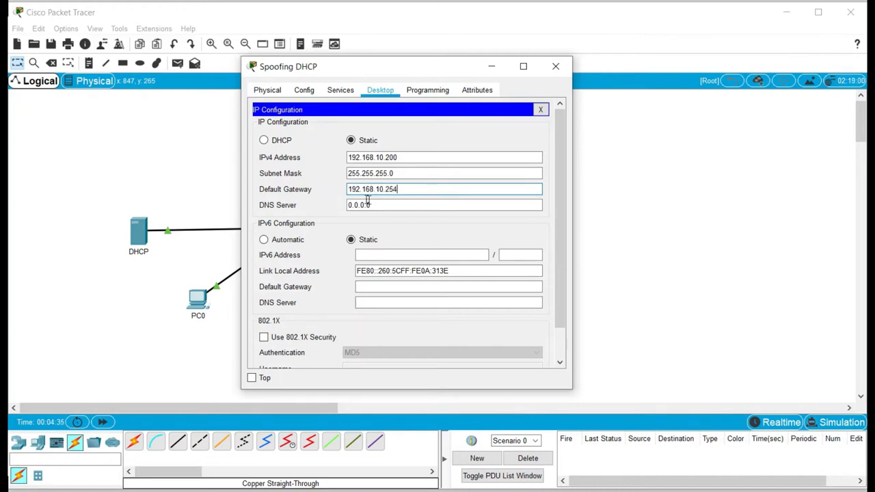
{"action": "type", "text": "2.168.10.254"}
{"action": "left_click_drag", "start_coordinate": [385, 203], "coordinate": [342, 205]}
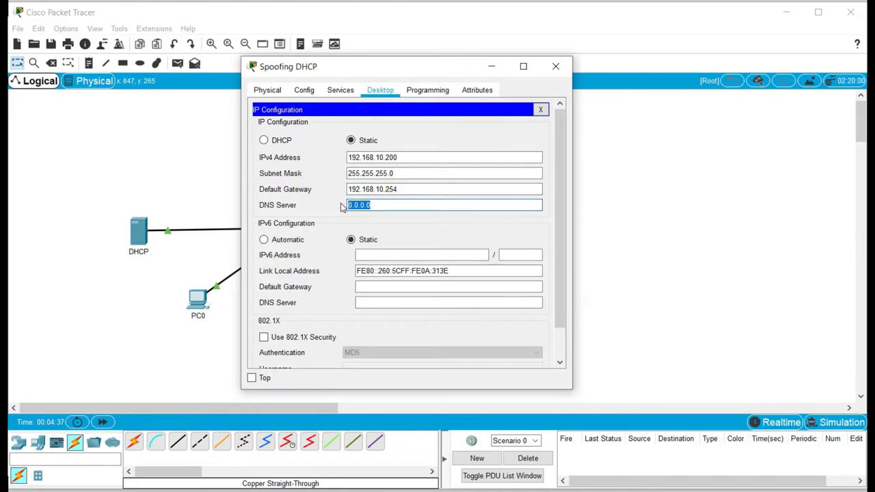
{"action": "type", "text": "4.4.4.4"}
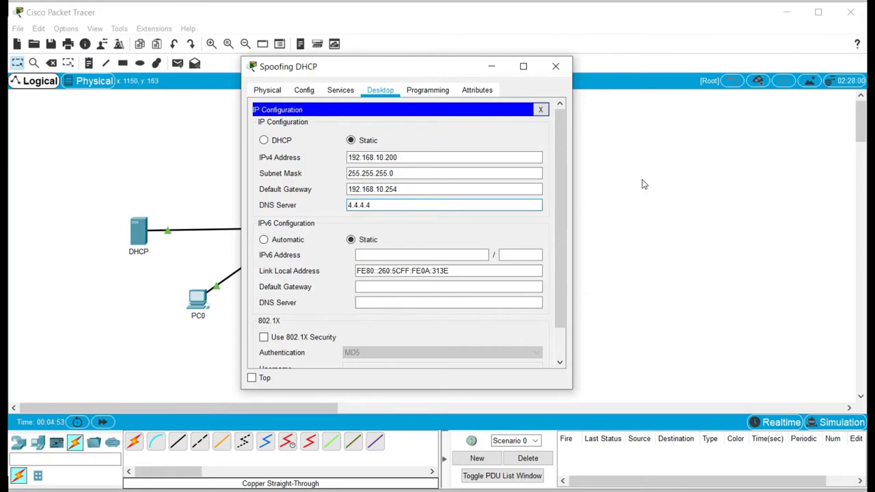
{"action": "left_click_drag", "start_coordinate": [453, 189], "coordinate": [339, 214]}
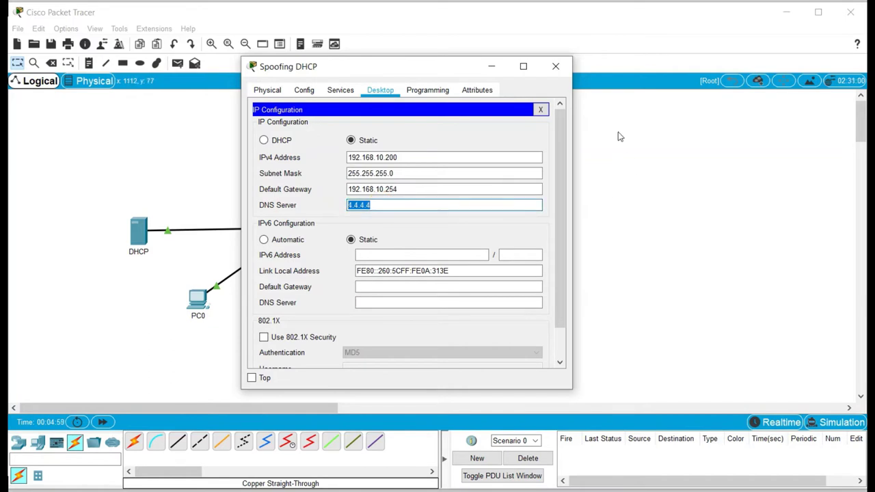
{"action": "left_click", "coordinate": [540, 109]}
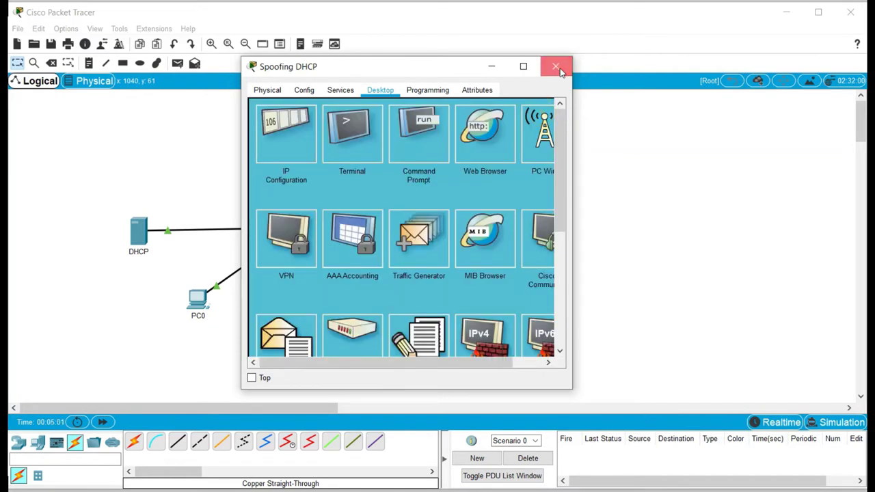
{"action": "left_click", "coordinate": [555, 66]}
{"action": "left_click", "coordinate": [415, 301]}
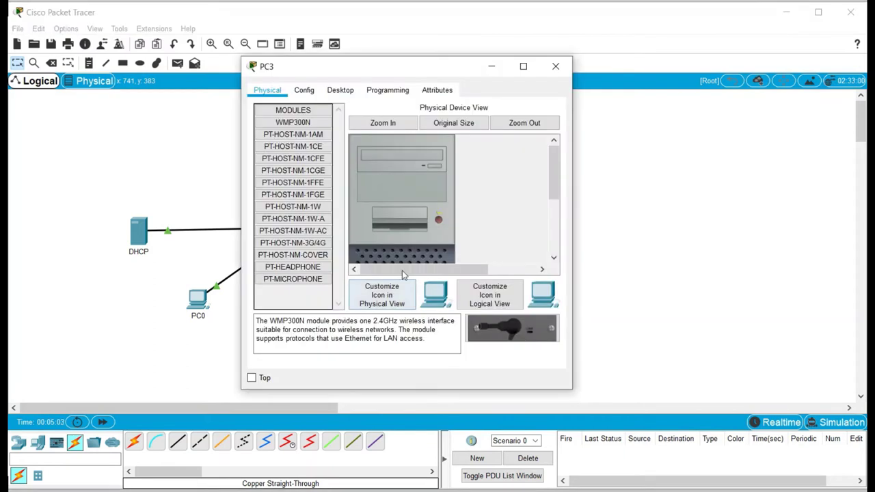
{"action": "left_click", "coordinate": [633, 161]}
- In the Spoofing DHCP server's DHCP service, set the serverPool default gateway to 192.168.10.254 and DNS server to 4.4.4.4
{"action": "left_click", "coordinate": [471, 232]}
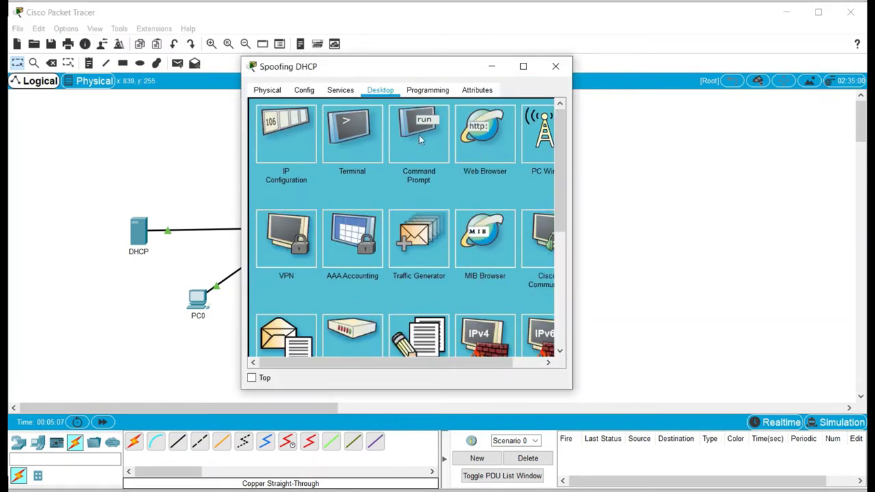
{"action": "left_click", "coordinate": [339, 91]}
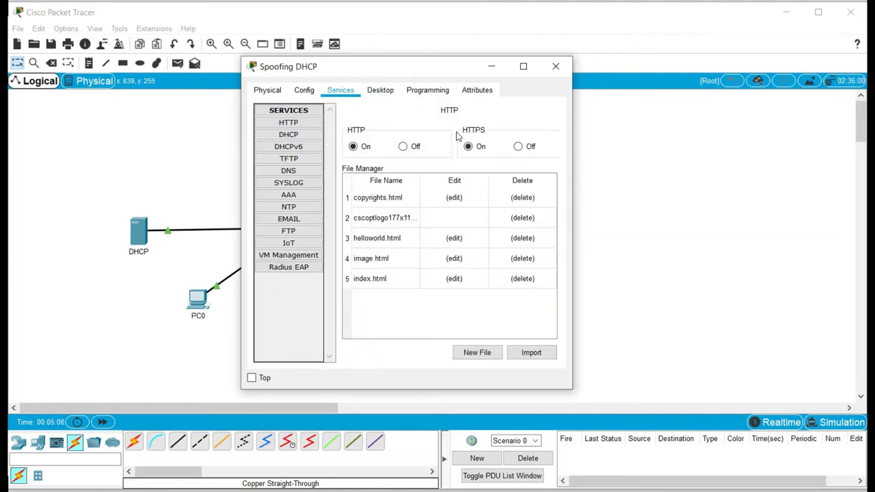
{"action": "left_click", "coordinate": [308, 137]}
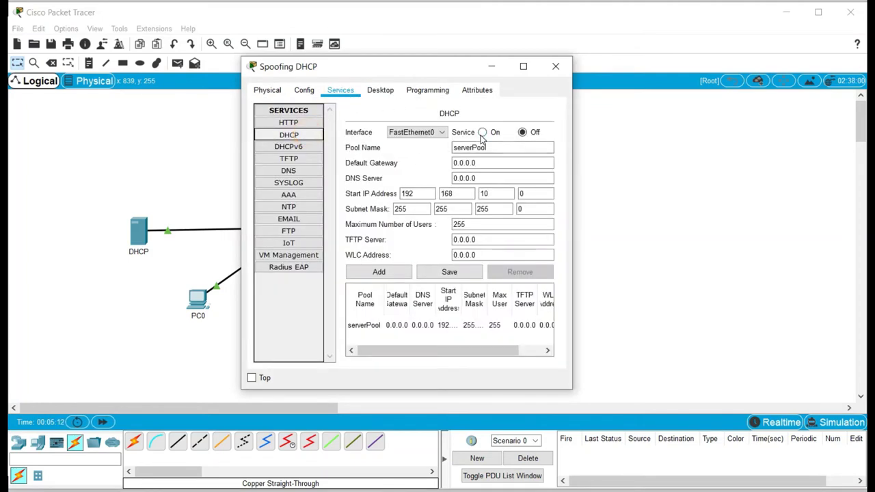
{"action": "left_click", "coordinate": [479, 162]}
{"action": "type", "text": "192"}
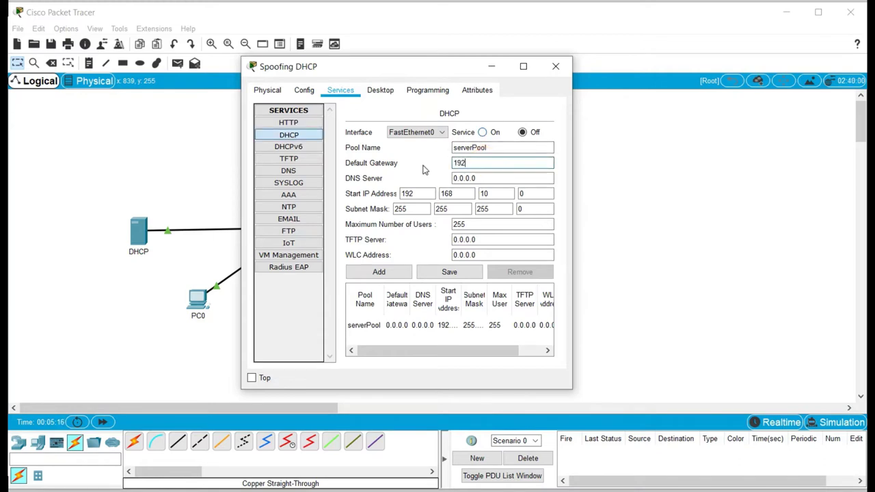
{"action": "type", "text": ".168.10.254"}
{"action": "left_click", "coordinate": [468, 176]}
{"action": "left_click_drag", "start_coordinate": [489, 177], "coordinate": [431, 181]}
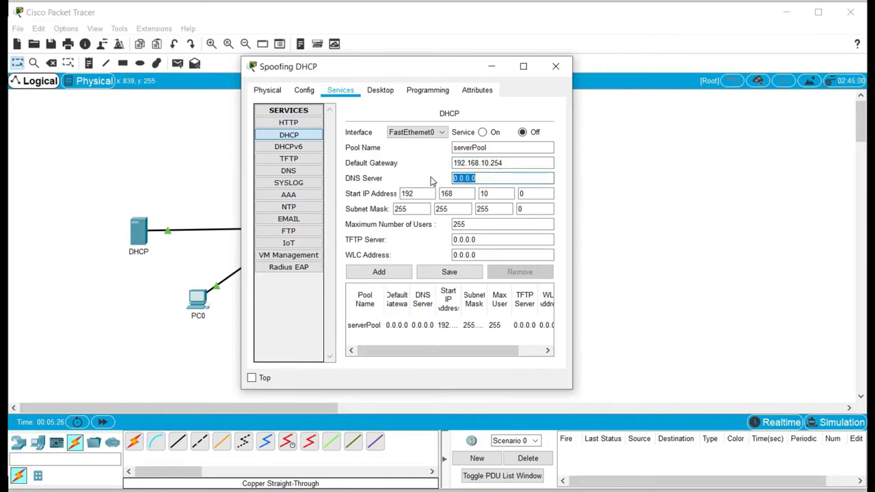
{"action": "type", "text": "4.4.4.4"}
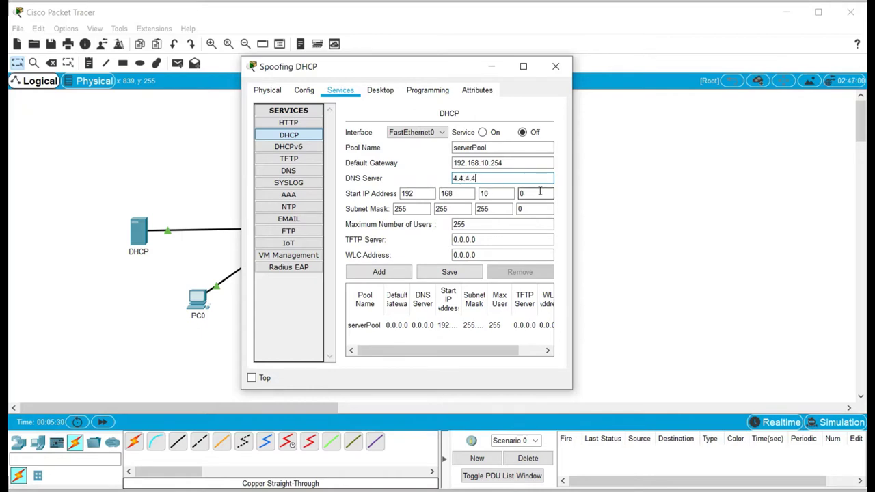
- Set the spoofing serverPool's start IP address to 192.168.10.150, turn the DHCP service on and save the pool
{"action": "double_click", "coordinate": [519, 193]}
{"action": "type", "text": "150"}
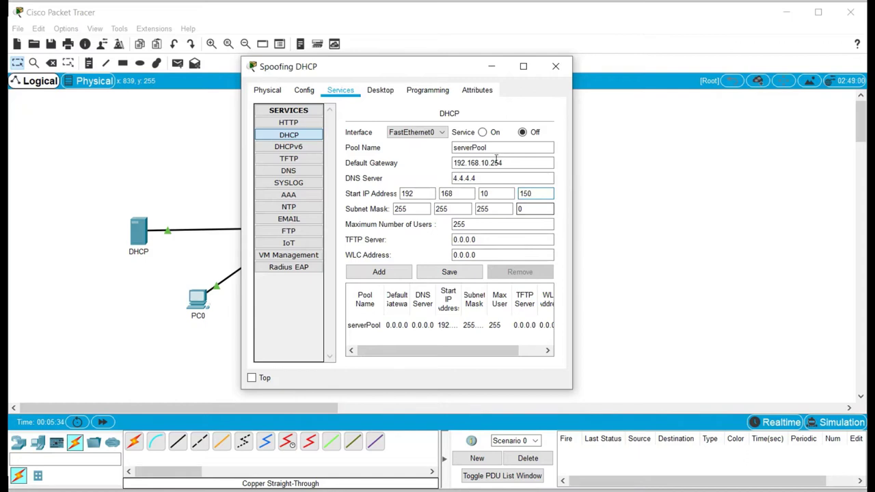
{"action": "left_click", "coordinate": [482, 132]}
{"action": "left_click", "coordinate": [449, 271]}
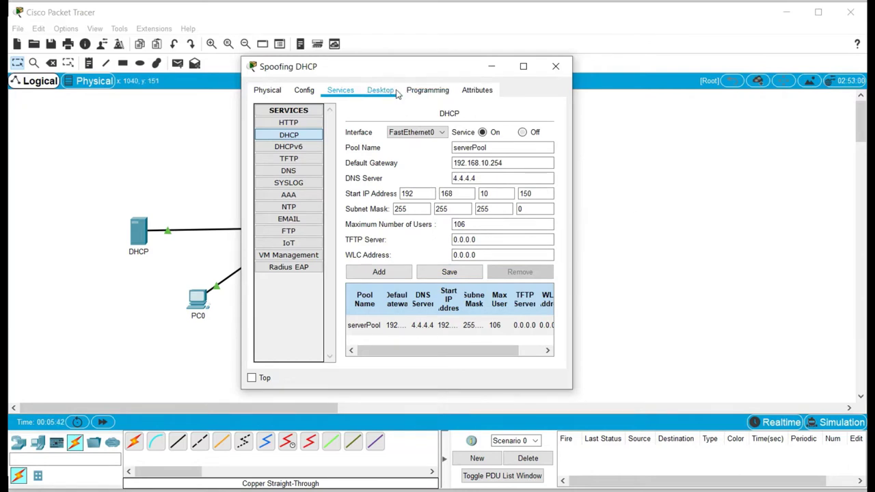
{"action": "left_click", "coordinate": [675, 156]}
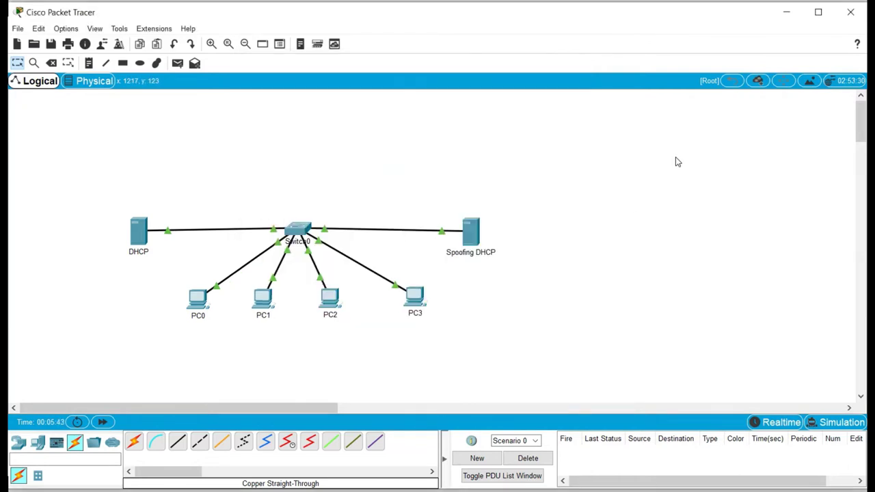
- Switch PC3's IPv4 configuration from static to DHCP
{"action": "left_click", "coordinate": [410, 297]}
{"action": "left_click", "coordinate": [339, 90]}
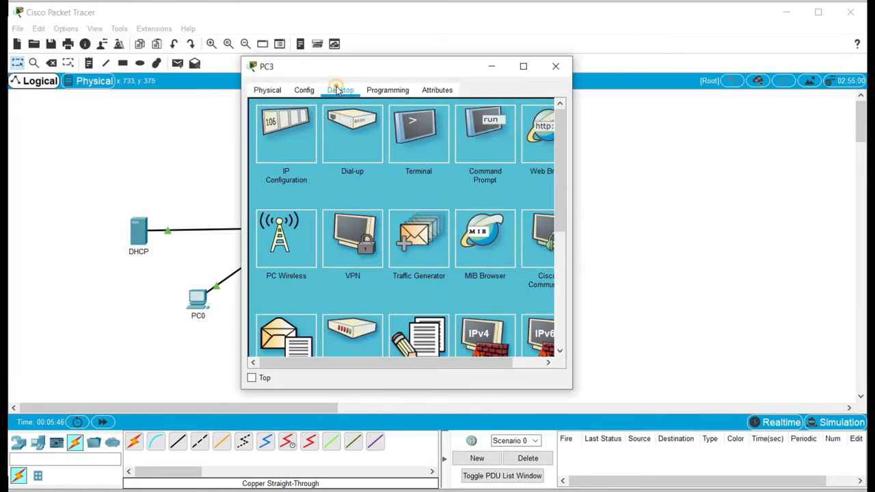
{"action": "left_click", "coordinate": [285, 137]}
{"action": "left_click", "coordinate": [281, 155]}
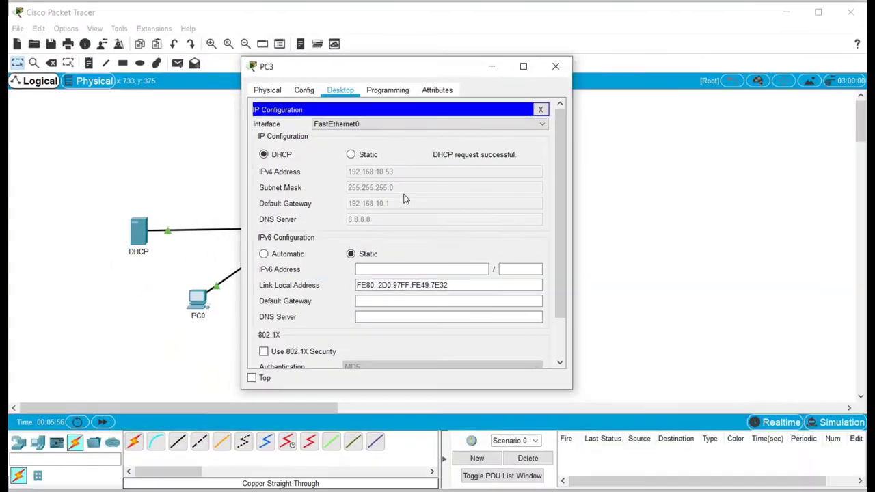
{"action": "left_click", "coordinate": [491, 66]}
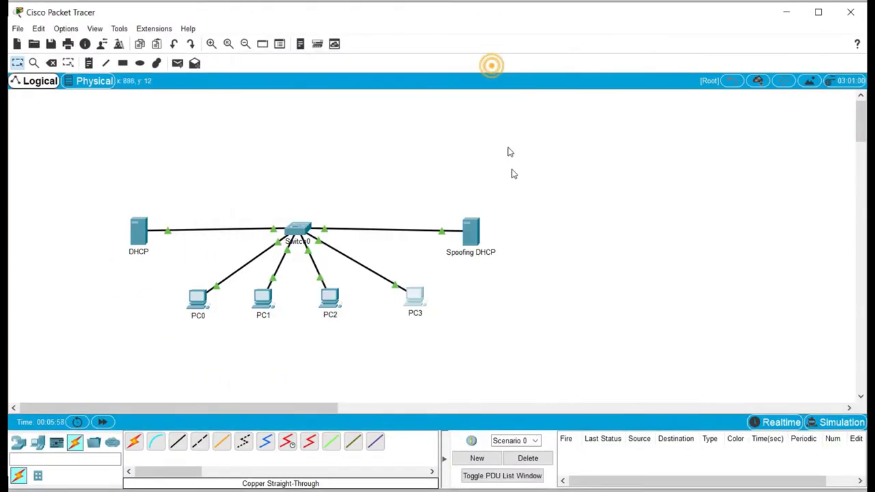
- Turn off the DHCP service on the legitimate DHCP server
{"action": "left_click", "coordinate": [139, 232]}
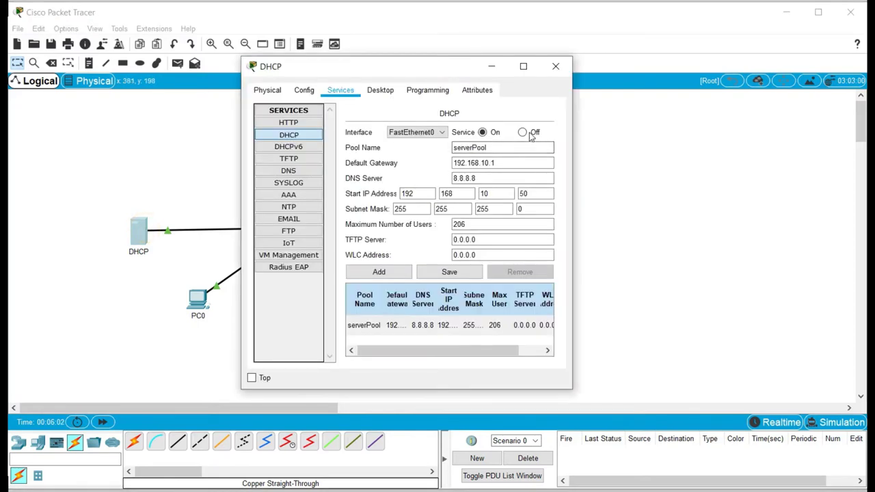
{"action": "left_click", "coordinate": [522, 132]}
{"action": "left_click", "coordinate": [555, 67]}
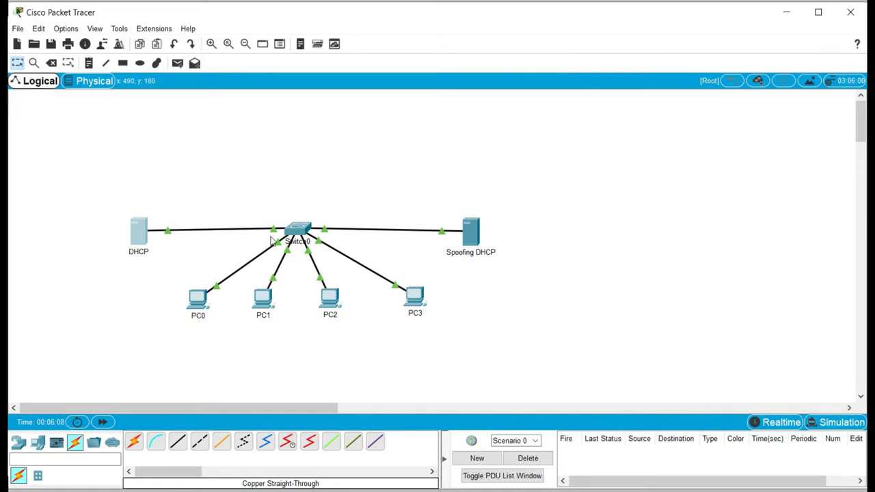
- Request a new lease on PC3 by switching its IPv4 configuration to static and back to DHCP
{"action": "left_click", "coordinate": [412, 300]}
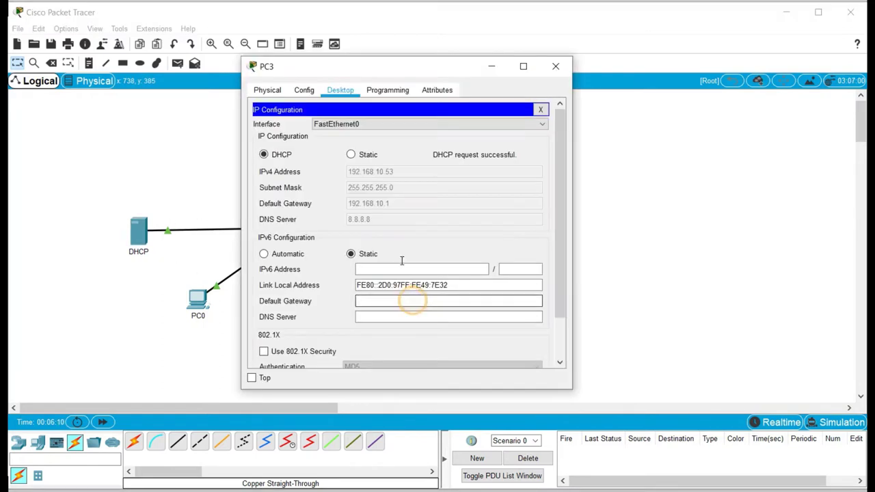
{"action": "left_click", "coordinate": [351, 156]}
{"action": "left_click", "coordinate": [266, 158]}
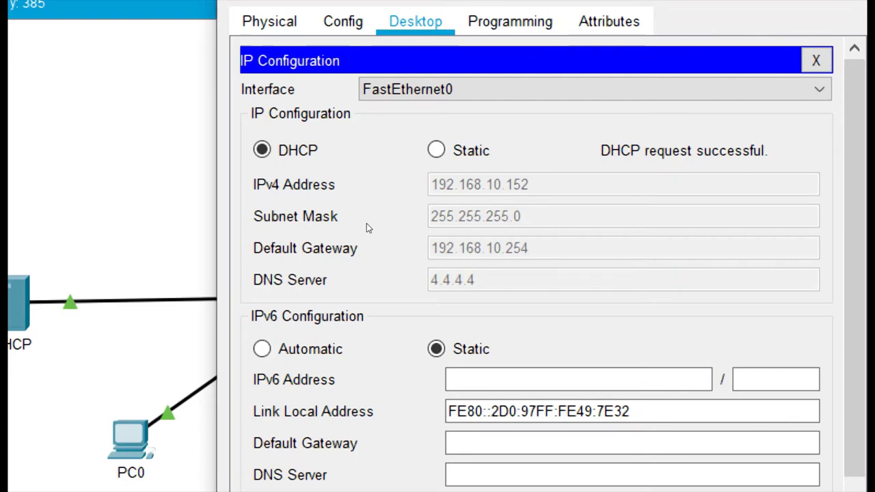
{"action": "left_click", "coordinate": [221, 195]}
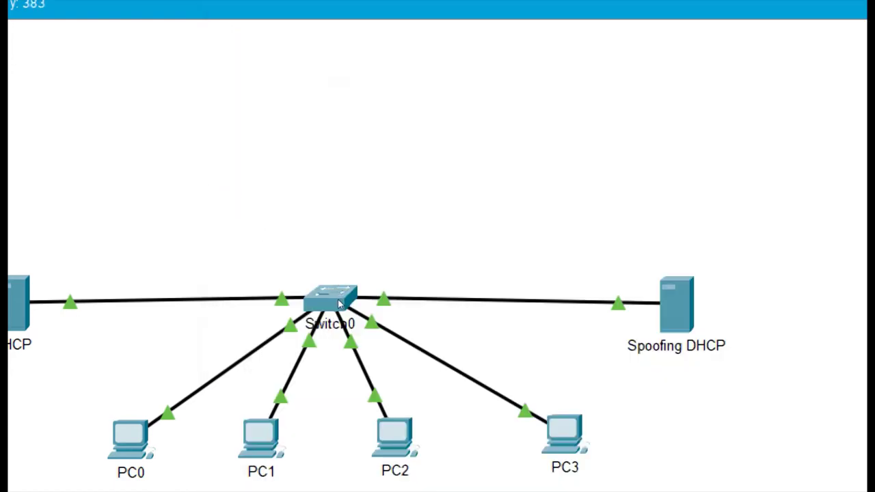
- On PC2, leave the command prompt and switch the IPv4 configuration to static and back to DHCP to get a new lease
{"action": "left_click", "coordinate": [394, 437]}
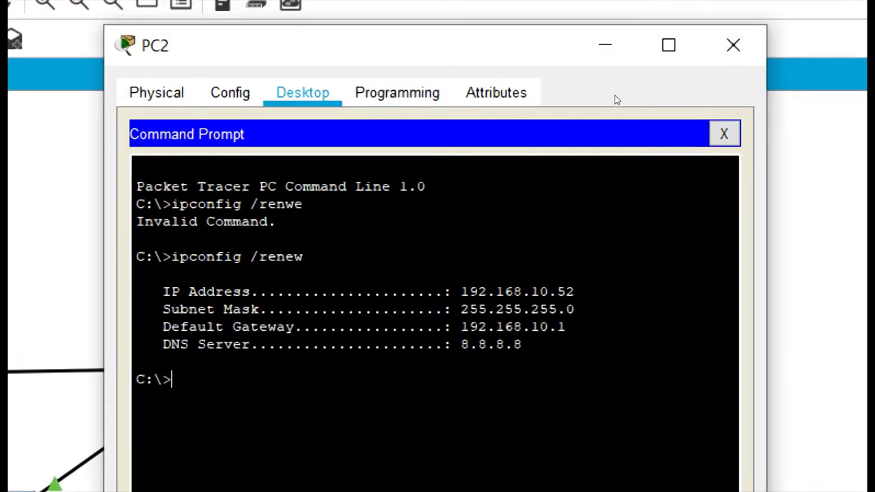
{"action": "left_click", "coordinate": [724, 133]}
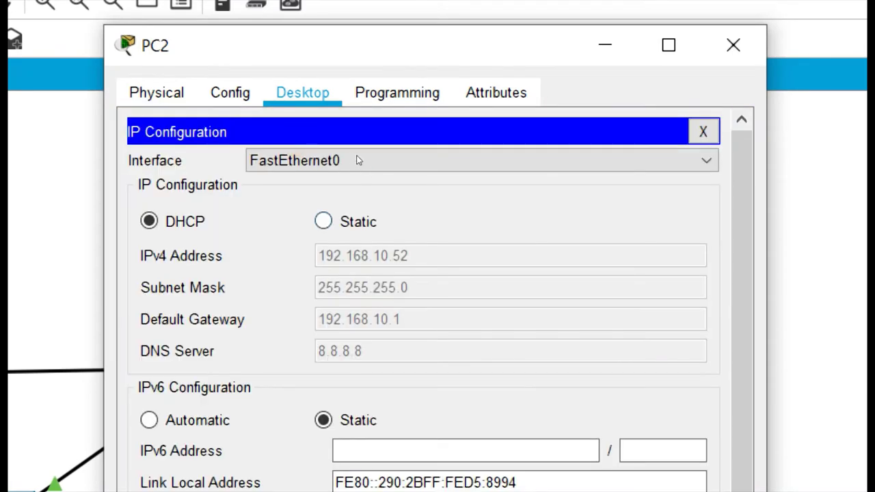
{"action": "key", "text": "Right"}
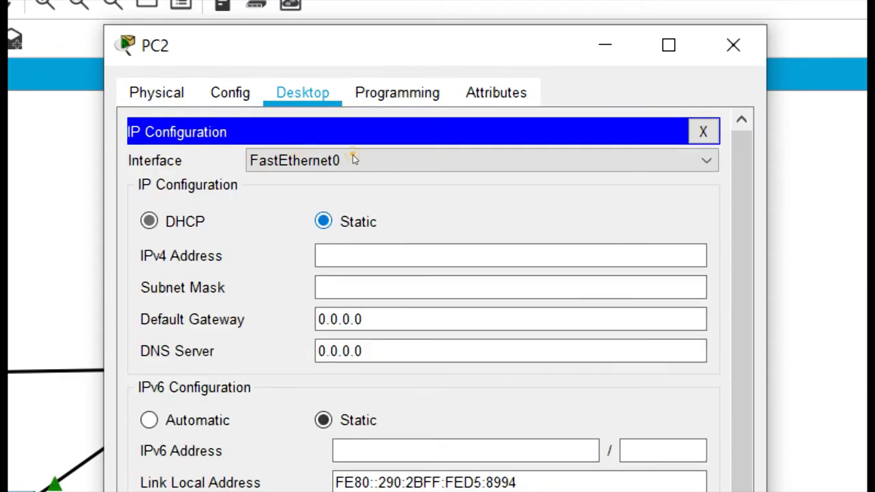
{"action": "key", "text": "Left"}
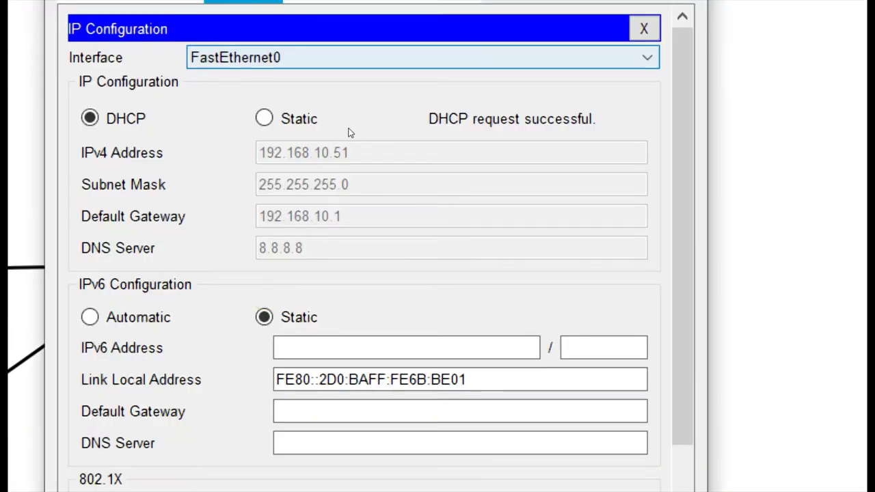
- Renew the leases of PC1 and PC0 by switching each IPv4 configuration to static and back to DHCP
{"action": "key", "text": "Right"}
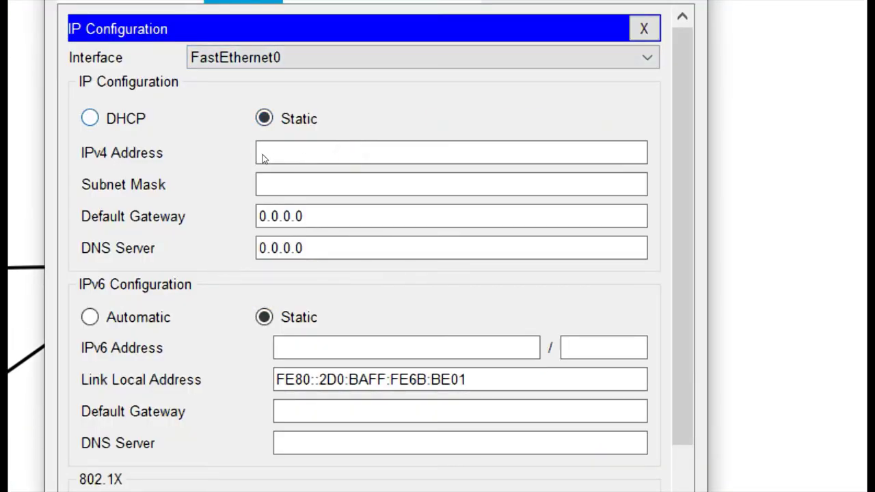
{"action": "key", "text": "Left"}
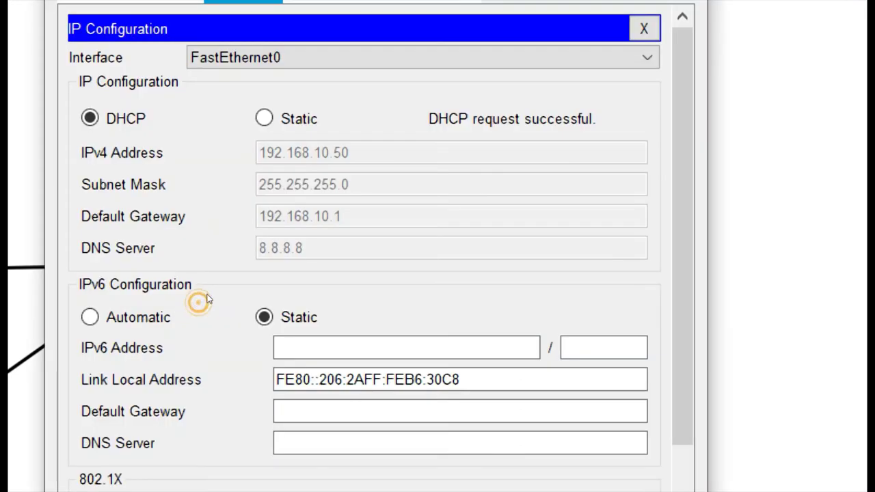
{"action": "key", "text": "Right"}
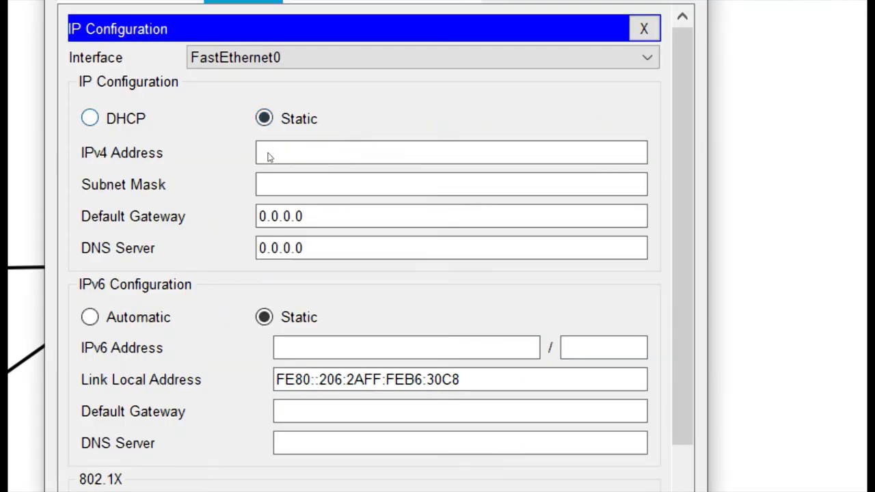
{"action": "key", "text": "Left"}
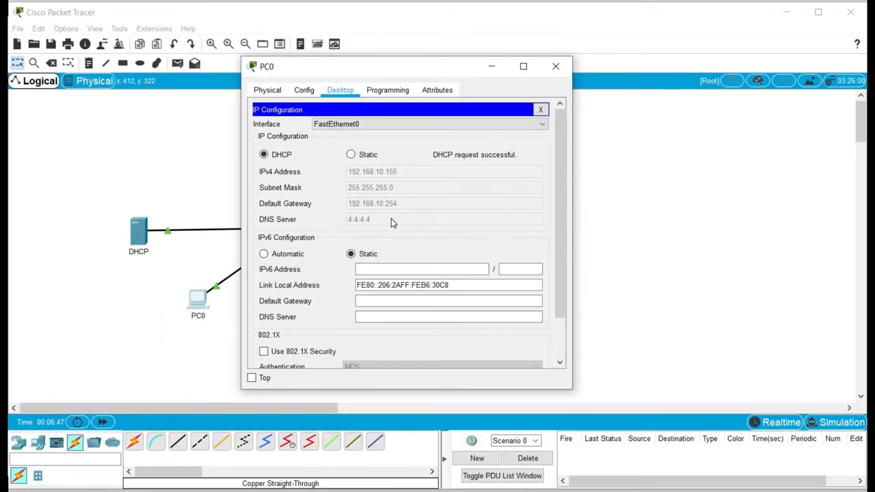
{"action": "left_click", "coordinate": [219, 177]}
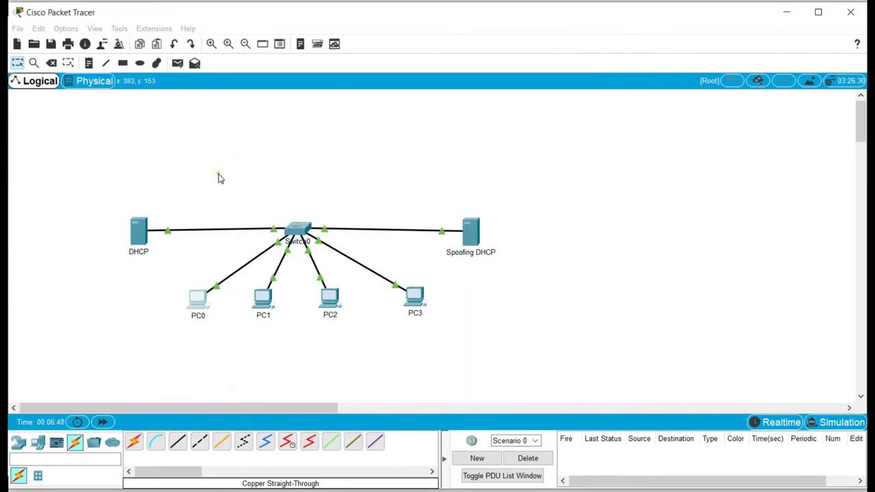
- Turn the DHCP service on the legitimate DHCP server back on and view PC0's IP configuration
{"action": "left_click", "coordinate": [139, 232]}
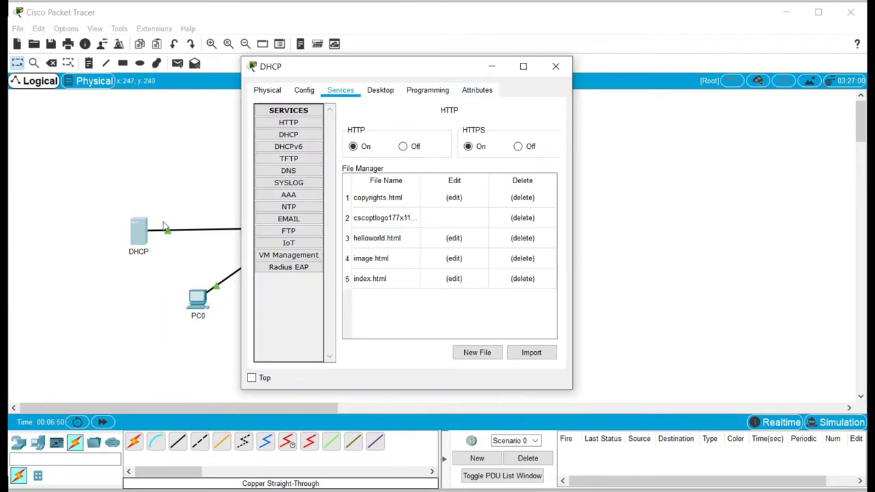
{"action": "left_click", "coordinate": [316, 136]}
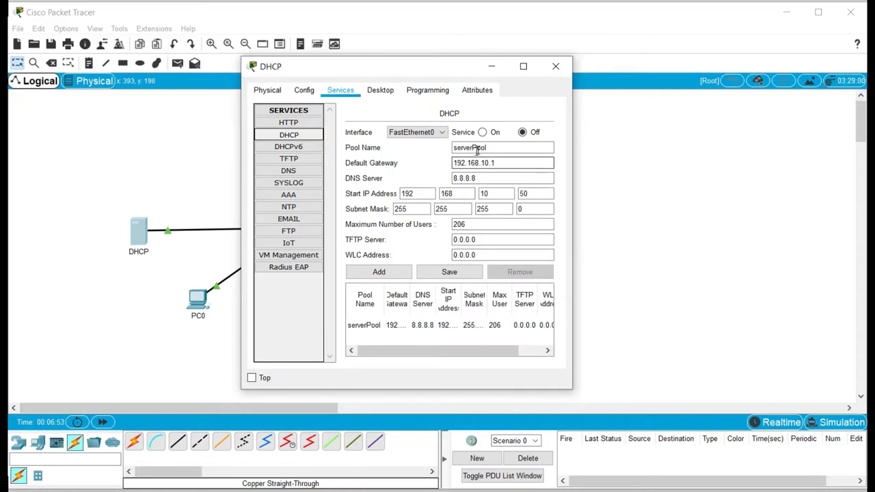
{"action": "left_click", "coordinate": [484, 133]}
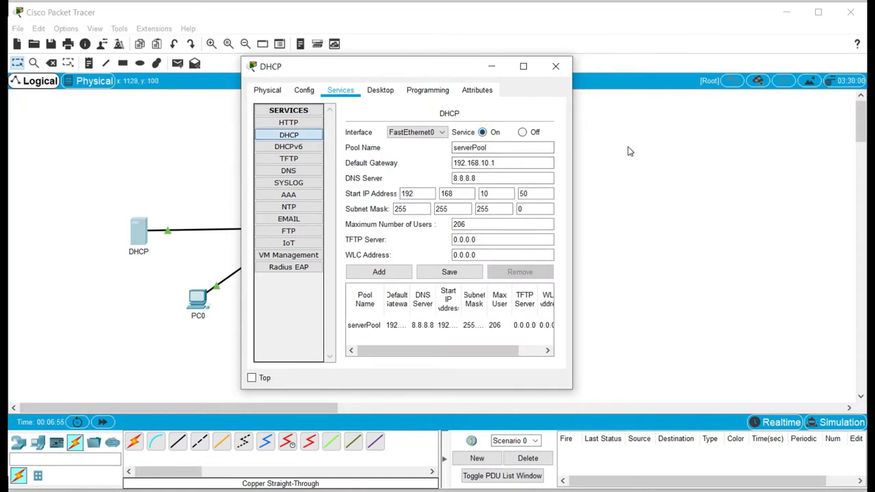
{"action": "left_click", "coordinate": [626, 147]}
{"action": "left_click", "coordinate": [197, 299]}
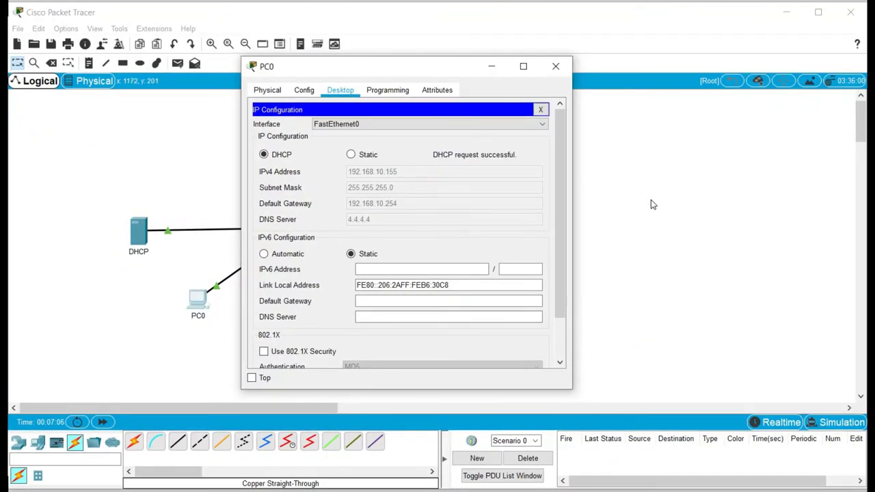
{"action": "left_click", "coordinate": [498, 72]}
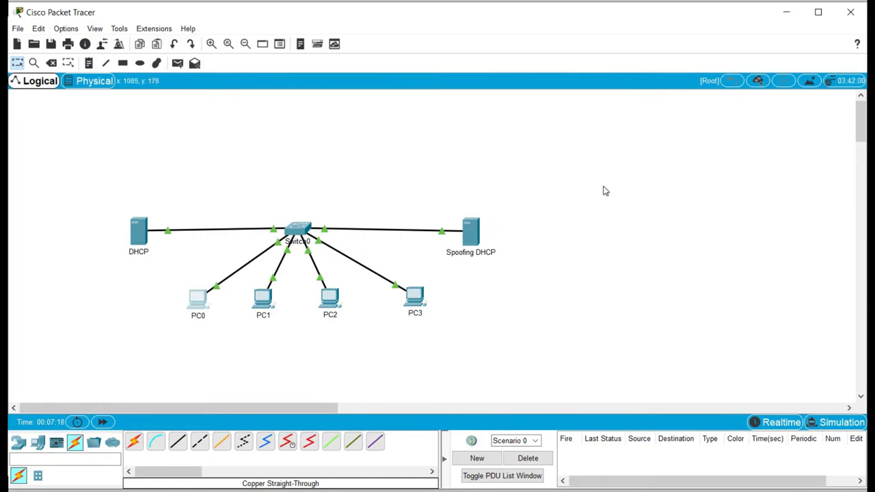
- Enter global configuration mode in Switch0's command line with ena and conf ter
{"action": "left_click", "coordinate": [305, 228]}
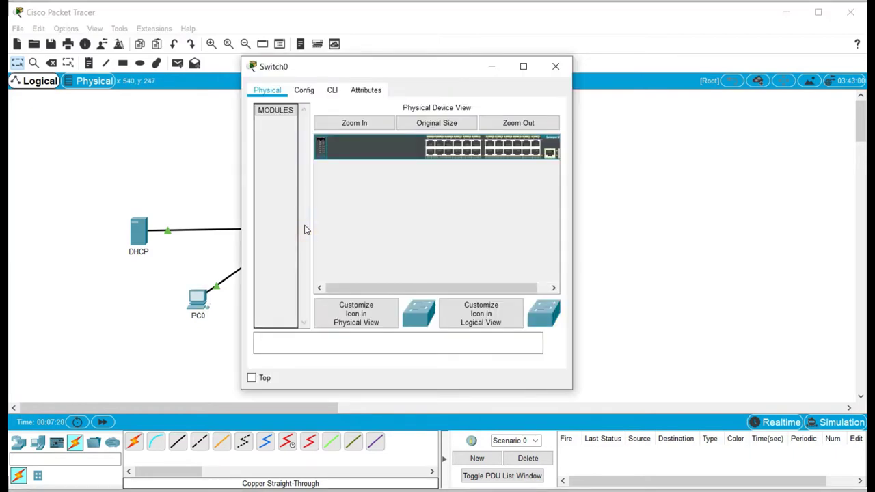
{"action": "left_click", "coordinate": [333, 91]}
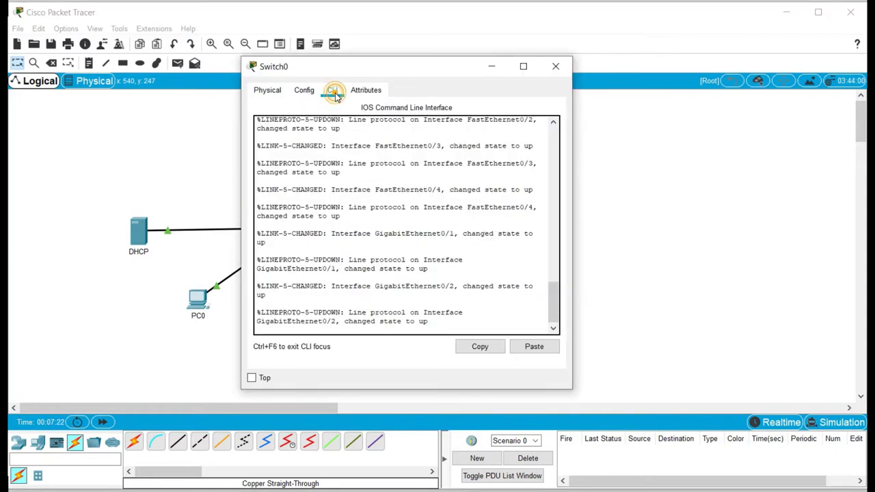
{"action": "left_click", "coordinate": [469, 314]}
{"action": "key", "text": "Return"}
{"action": "key", "text": "Return"}
{"action": "key", "text": "Return"}
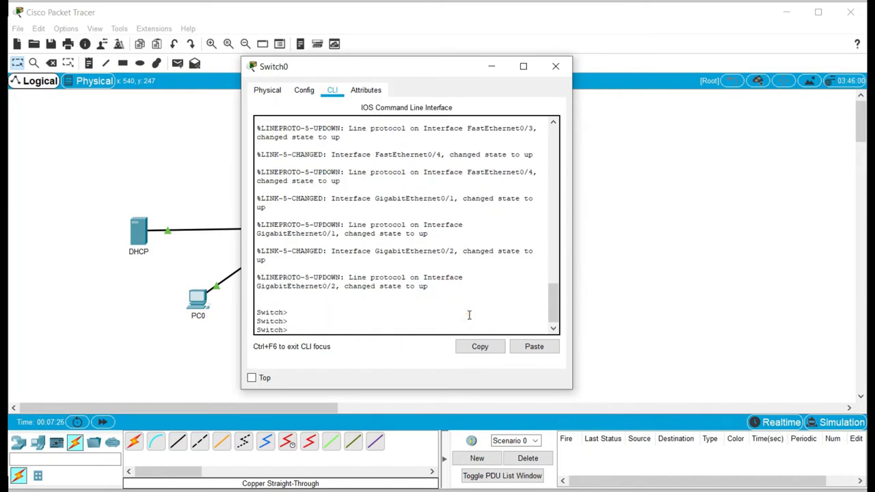
{"action": "type", "text": "ena"}
{"action": "key", "text": "Return"}
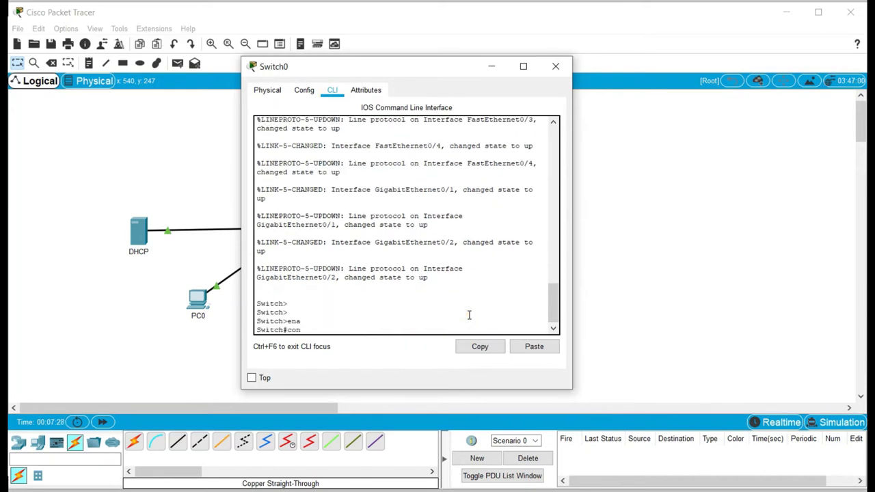
{"action": "type", "text": "conf ter"}
{"action": "key", "text": "Return"}
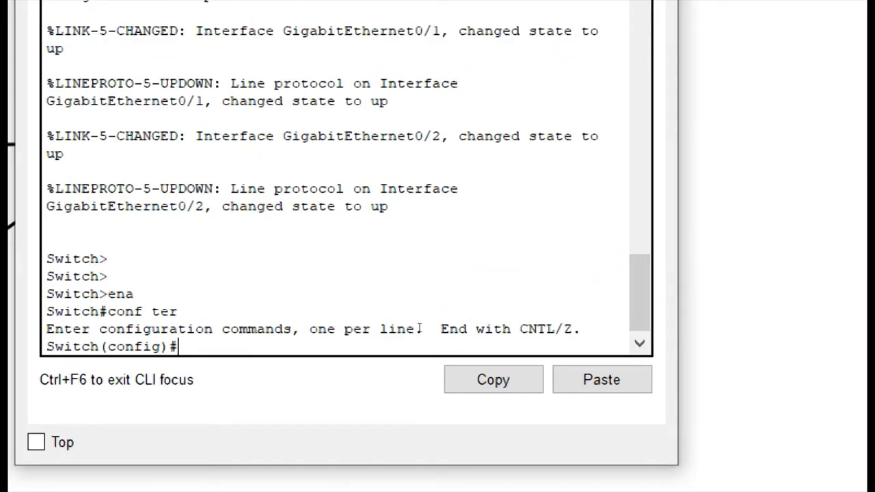
- Set the switch's hostname to SW1-Pisol, correcting the command from host name to hostname
{"action": "left_click", "coordinate": [365, 331]}
{"action": "type", "text": "host name SW1"}
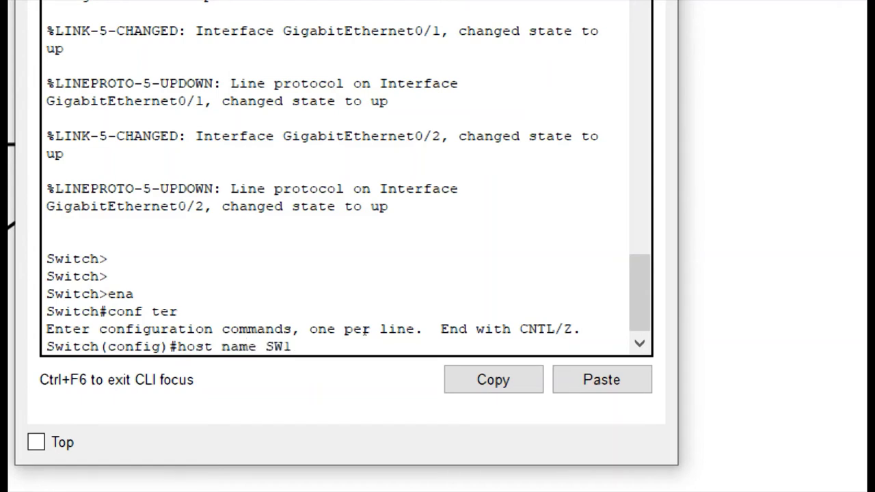
{"action": "type", "text": "-Pisol"}
{"action": "key", "text": "Return"}
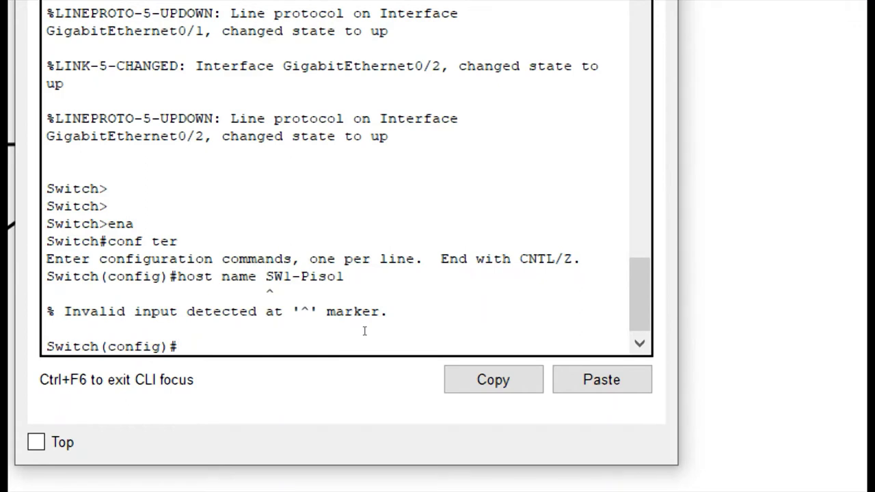
{"action": "key", "text": "Up"}
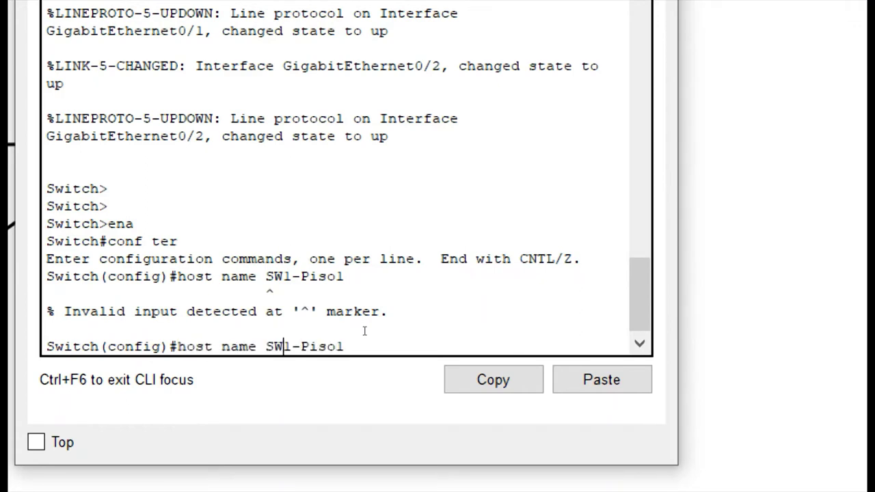
{"action": "key", "text": "Left"}
{"action": "key", "text": "Left"}
{"action": "key", "text": "Left"}
{"action": "key", "text": "Left"}
{"action": "key", "text": "Left"}
{"action": "key", "text": "Left"}
{"action": "key", "text": "Left"}
{"action": "key", "text": "BackSpace"}
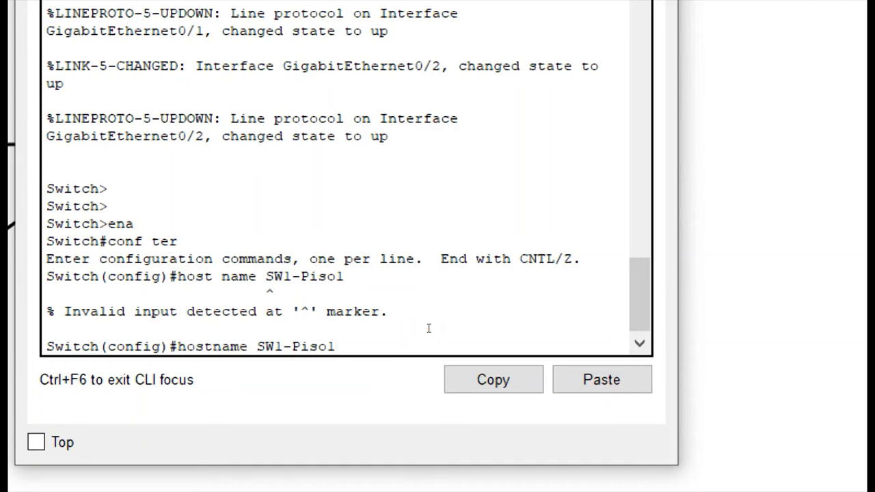
{"action": "key", "text": "Return"}
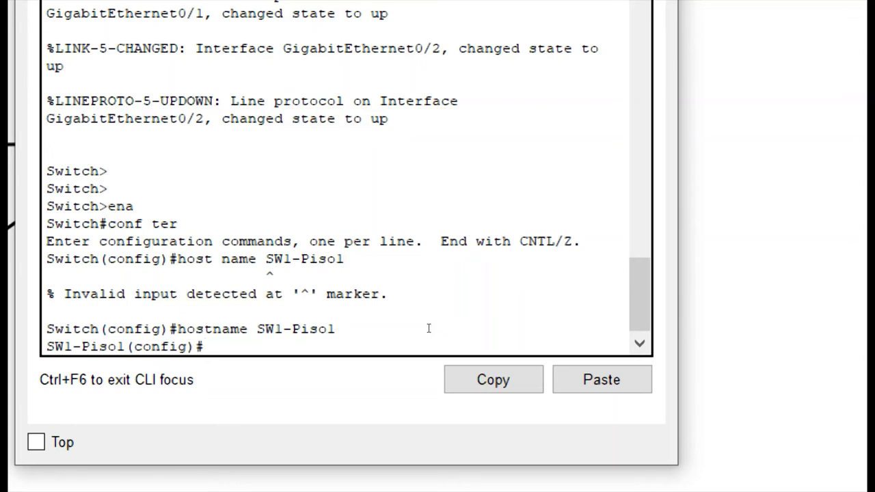
- Enable DHCP snooping globally on the switch with ip dhcp snooping
{"action": "type", "text": "ip dhcp snoo"}
{"action": "key", "text": "Tab"}
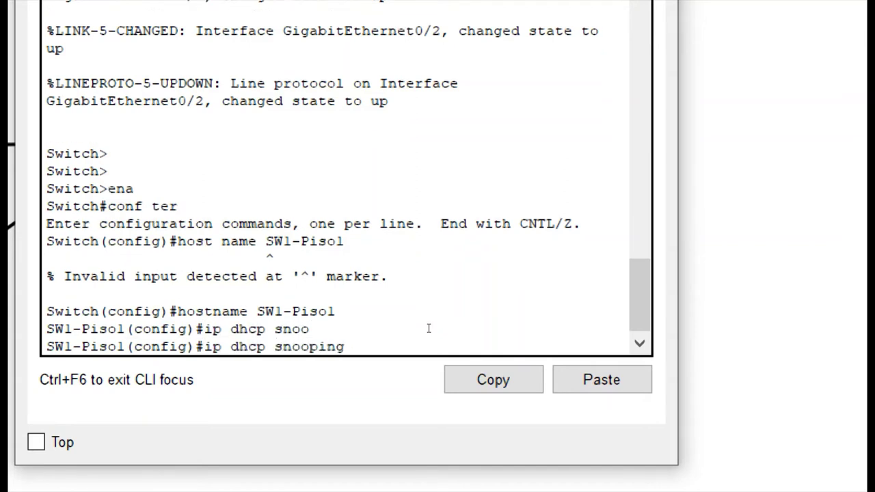
{"action": "key", "text": "Return"}
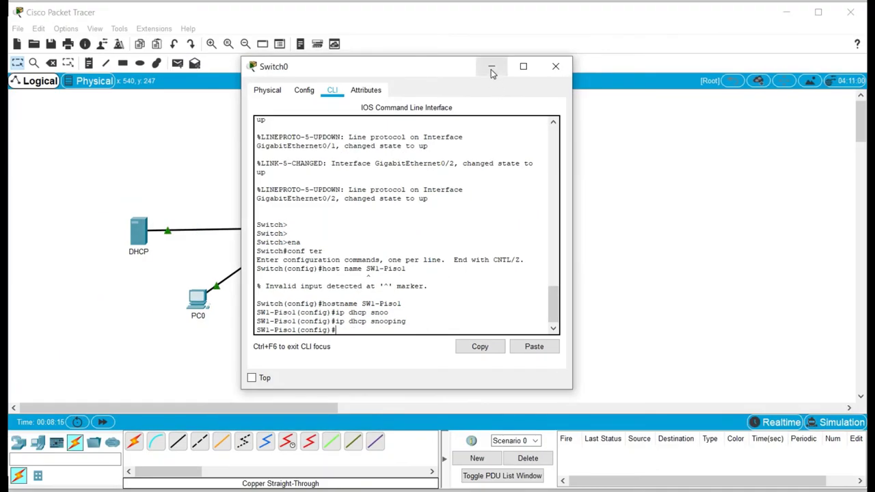
{"action": "left_click", "coordinate": [492, 67]}
- Check the DHCP service settings on the legitimate DHCP server and the Spoofing DHCP server
{"action": "left_click", "coordinate": [134, 227]}
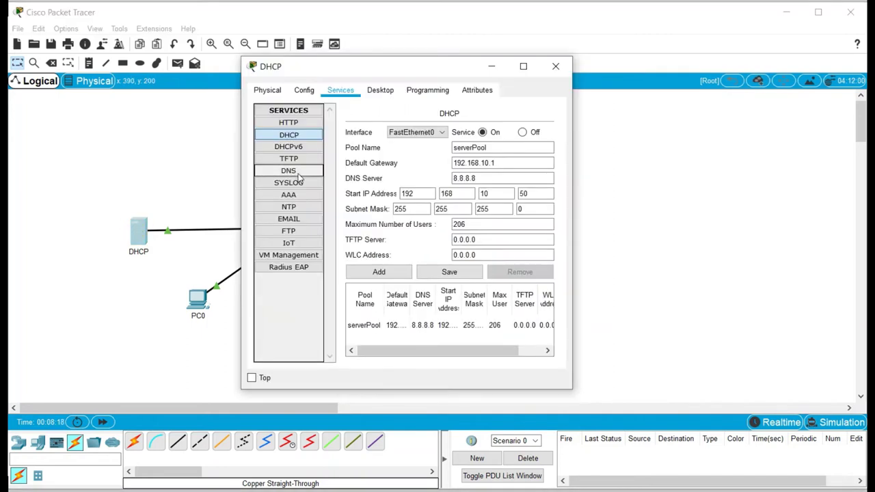
{"action": "left_click", "coordinate": [638, 152]}
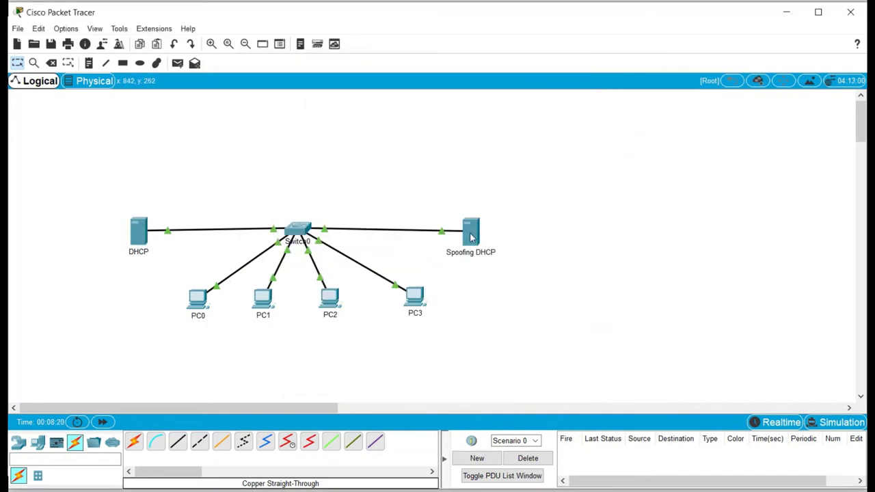
{"action": "left_click", "coordinate": [472, 229]}
{"action": "left_click", "coordinate": [651, 194]}
- Select DHCP again in PC0's IPv4 configuration and close its window
{"action": "left_click", "coordinate": [207, 304]}
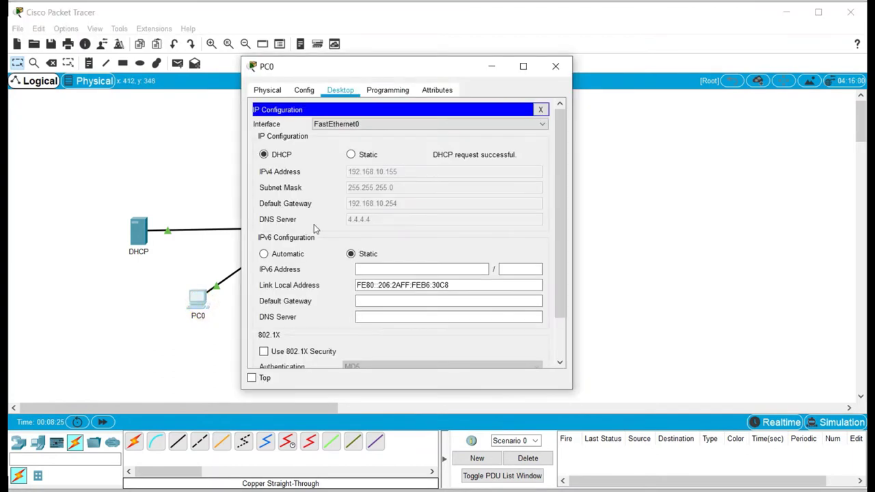
{"action": "left_click", "coordinate": [264, 154]}
{"action": "left_click", "coordinate": [555, 67]}
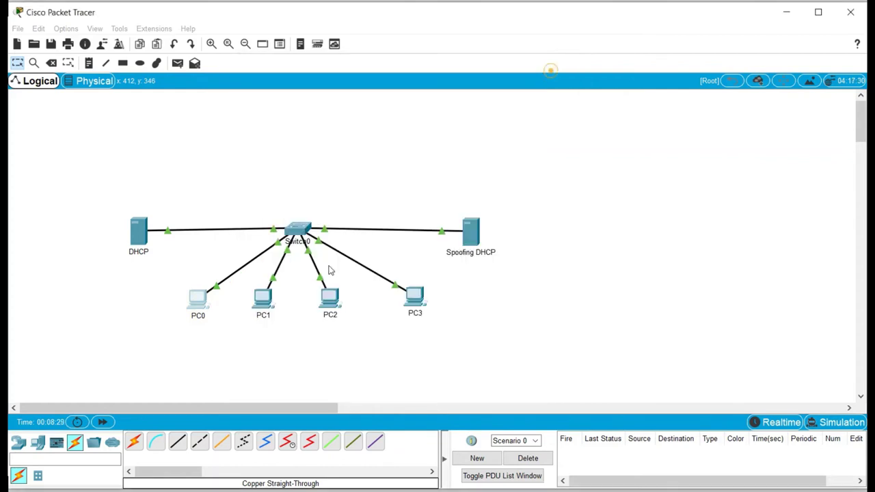
- Switch PC1's IPv4 configuration to Static and back to DHCP to request a new address, and close its window
{"action": "left_click", "coordinate": [270, 301]}
{"action": "left_click", "coordinate": [351, 155]}
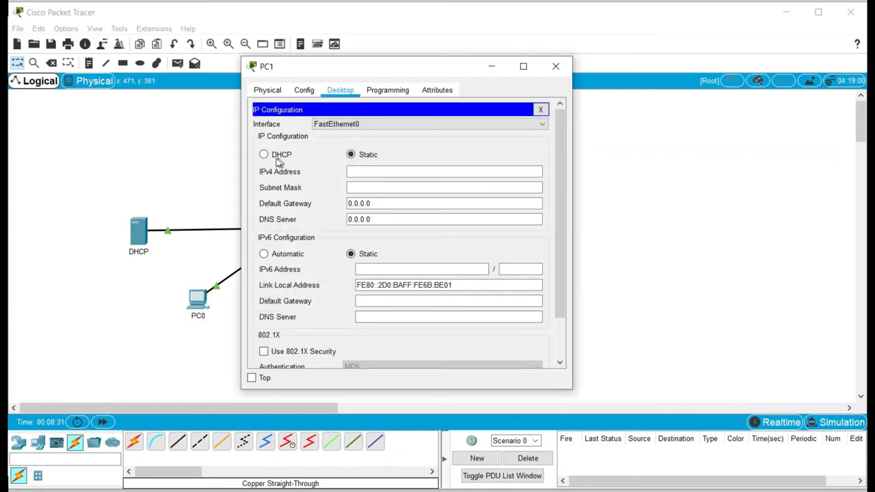
{"action": "left_click", "coordinate": [263, 155]}
{"action": "left_click", "coordinate": [555, 66]}
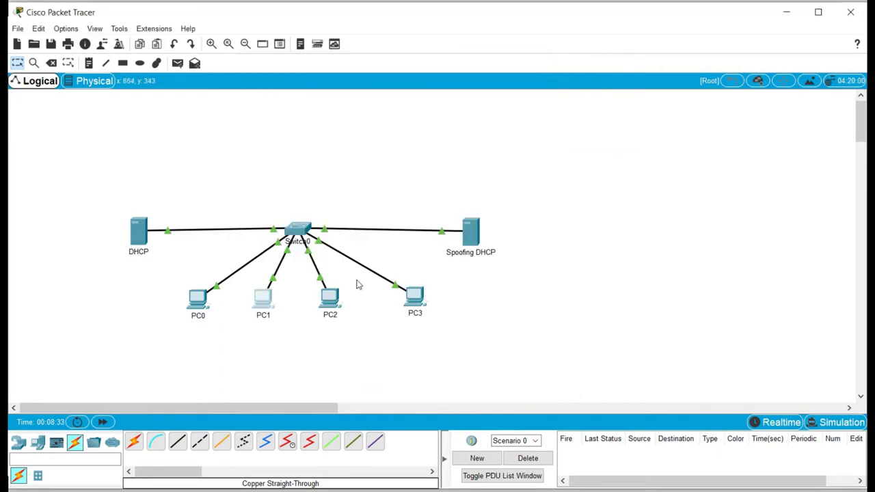
- Switch PC2's IPv4 configuration to Static and back to DHCP to request a new address, and close its window
{"action": "left_click", "coordinate": [330, 298]}
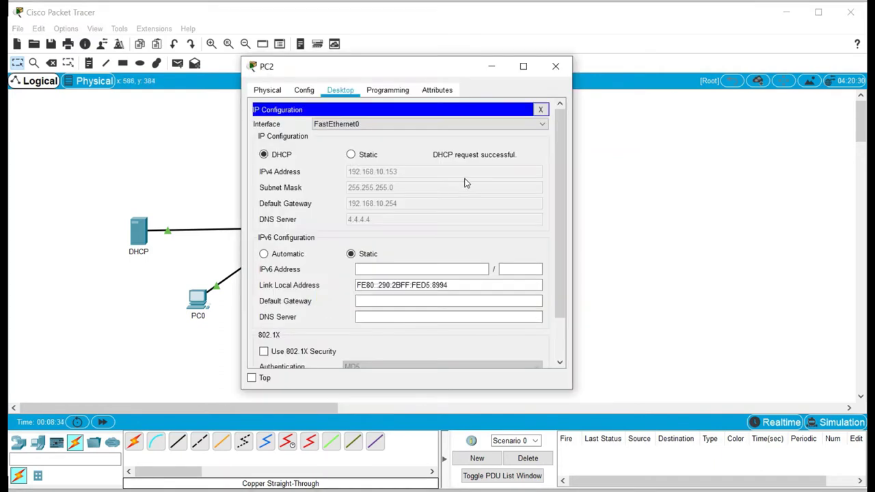
{"action": "left_click", "coordinate": [351, 154]}
{"action": "left_click", "coordinate": [264, 154]}
{"action": "left_click", "coordinate": [193, 171]}
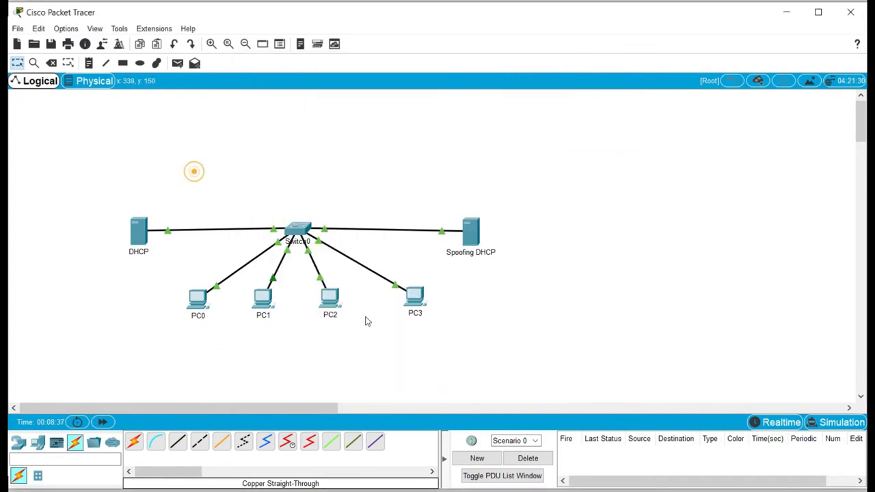
- Release PC3's IP address by running ipconfig /release in its Command Prompt
{"action": "left_click", "coordinate": [413, 301]}
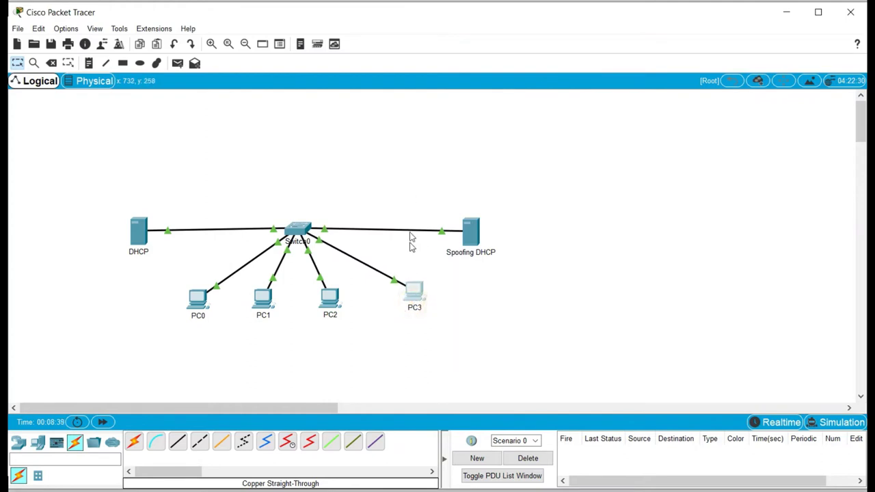
{"action": "left_click", "coordinate": [414, 294]}
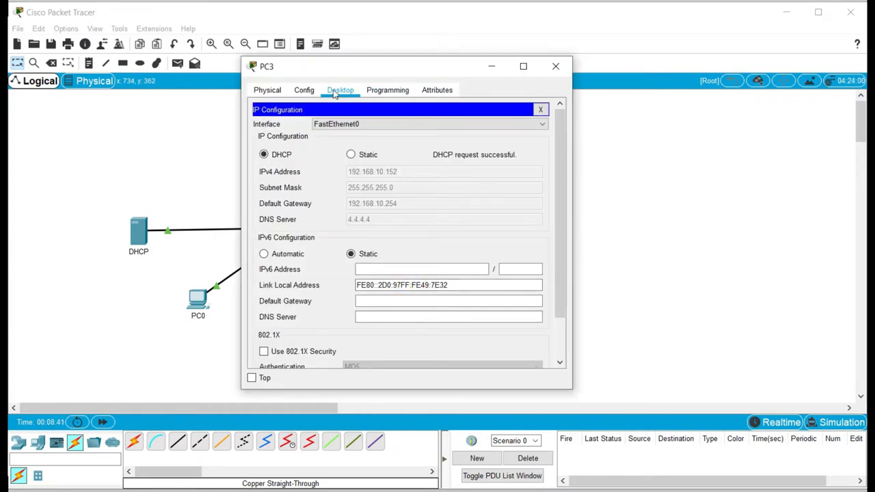
{"action": "left_click", "coordinate": [540, 110]}
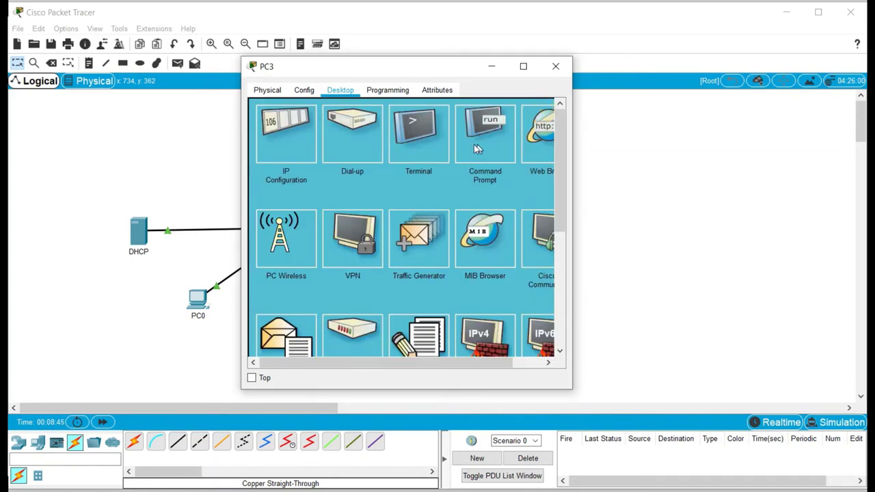
{"action": "left_click", "coordinate": [480, 142]}
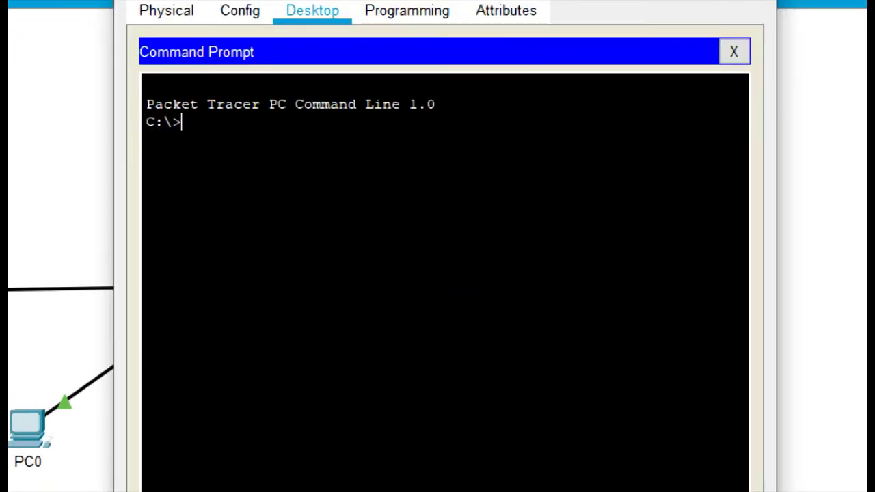
{"action": "type", "text": "ipconfig"}
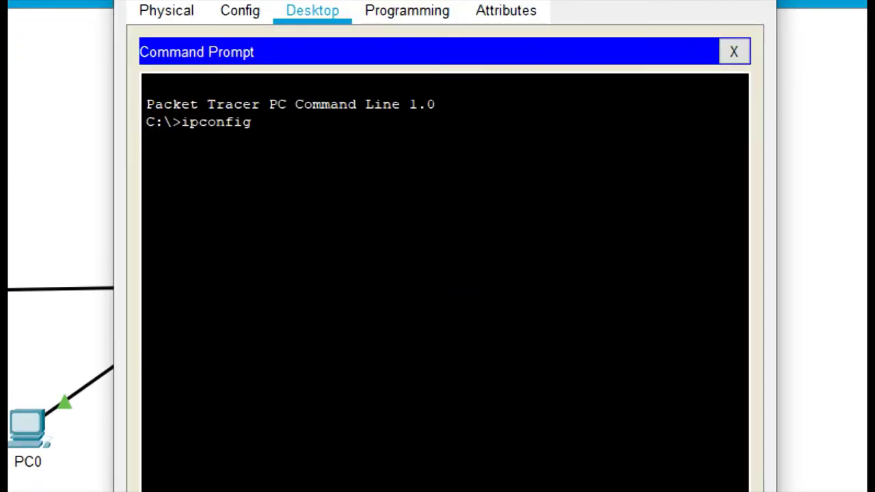
{"action": "type", "text": " /release"}
{"action": "key", "text": "Return"}
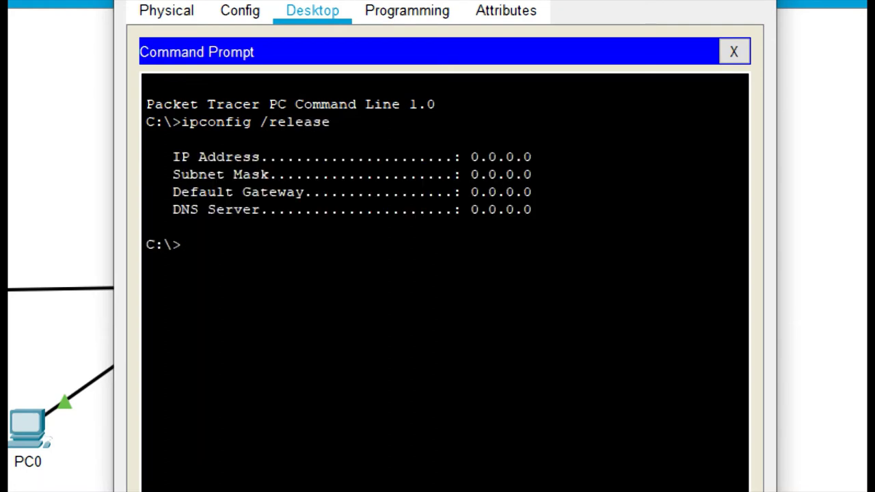
- Request a new address for PC3 with ipconfig /renew and minimize its window
{"action": "key", "text": "Up"}
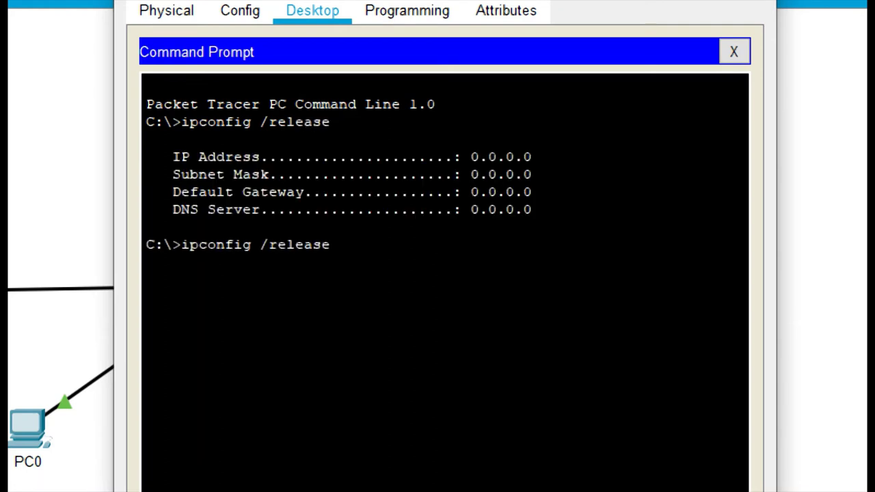
{"action": "key", "text": "BackSpace"}
{"action": "key", "text": "BackSpace"}
{"action": "key", "text": "BackSpace"}
{"action": "key", "text": "BackSpace"}
{"action": "key", "text": "BackSpace"}
{"action": "type", "text": "ne"}
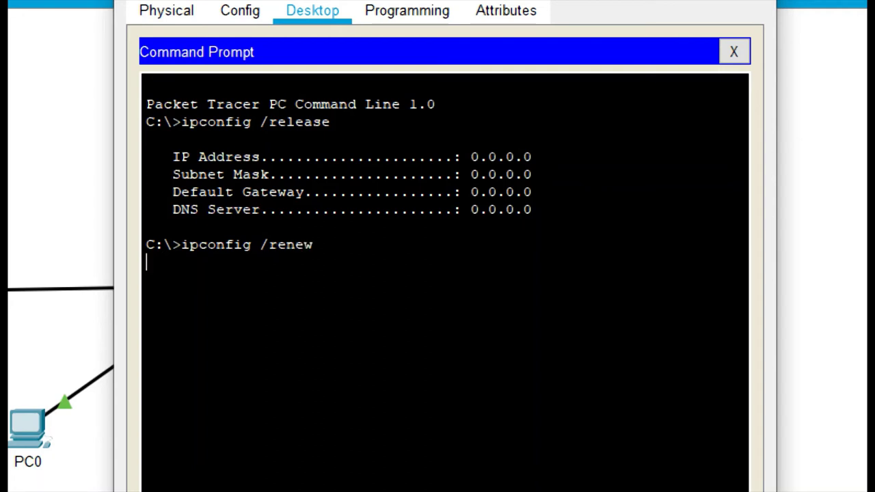
{"action": "type", "text": "w"}
{"action": "key", "text": "Return"}
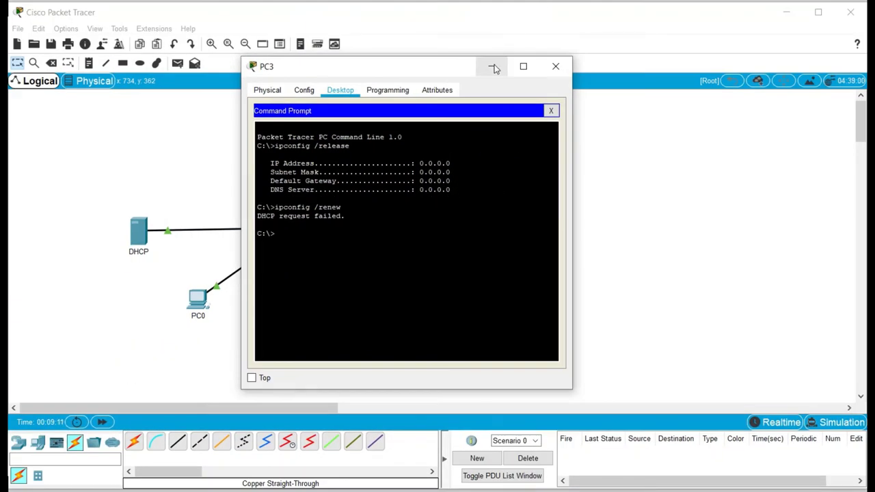
{"action": "left_click", "coordinate": [492, 67]}
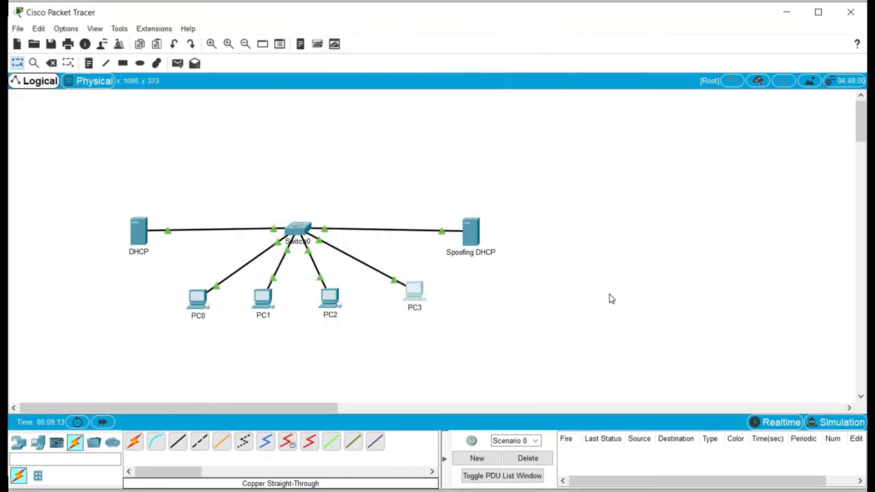
- Simulate a DHCP request from PC3's IP configuration in Simulation mode, and delete the scenario after playing it
{"action": "left_click", "coordinate": [841, 422]}
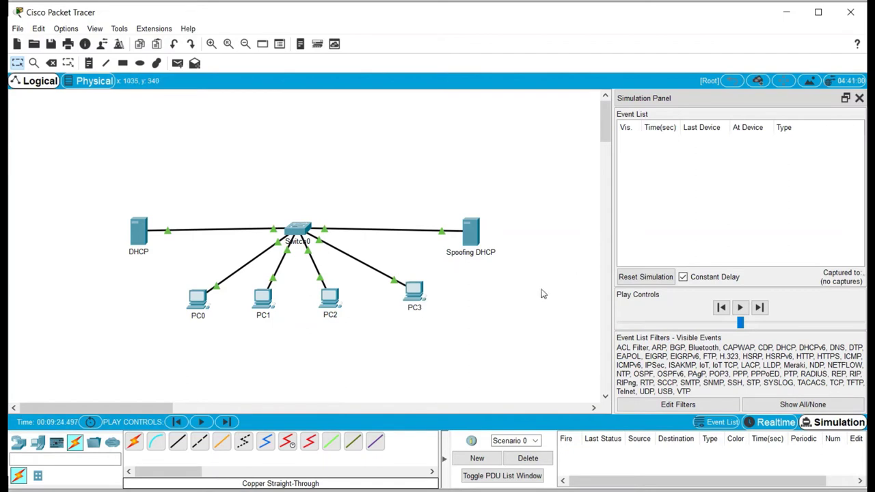
{"action": "left_click", "coordinate": [417, 294]}
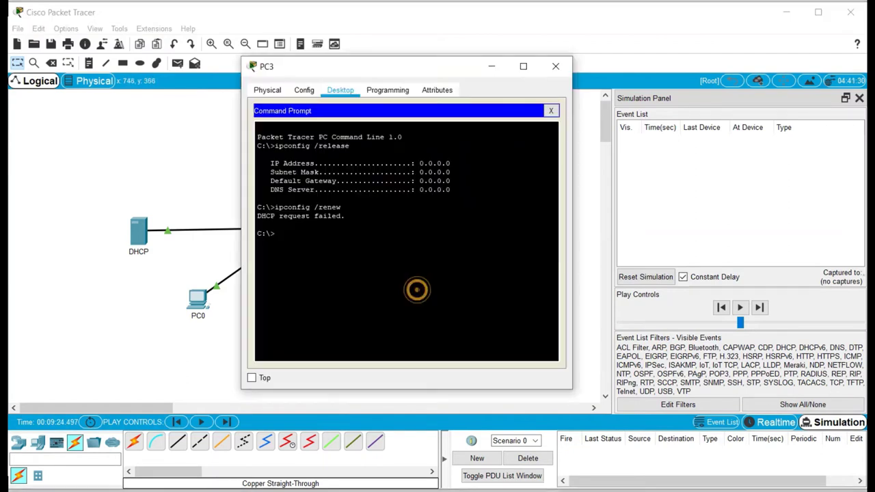
{"action": "left_click", "coordinate": [551, 111]}
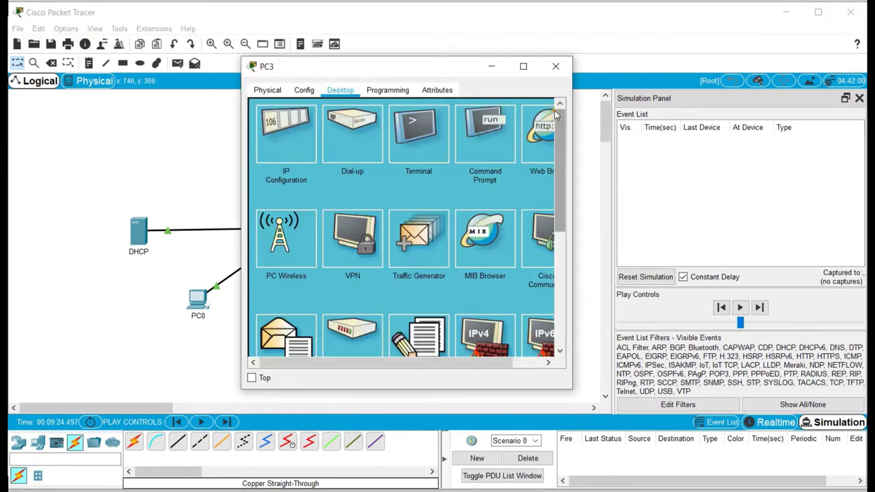
{"action": "left_click", "coordinate": [294, 141]}
{"action": "left_click", "coordinate": [264, 154]}
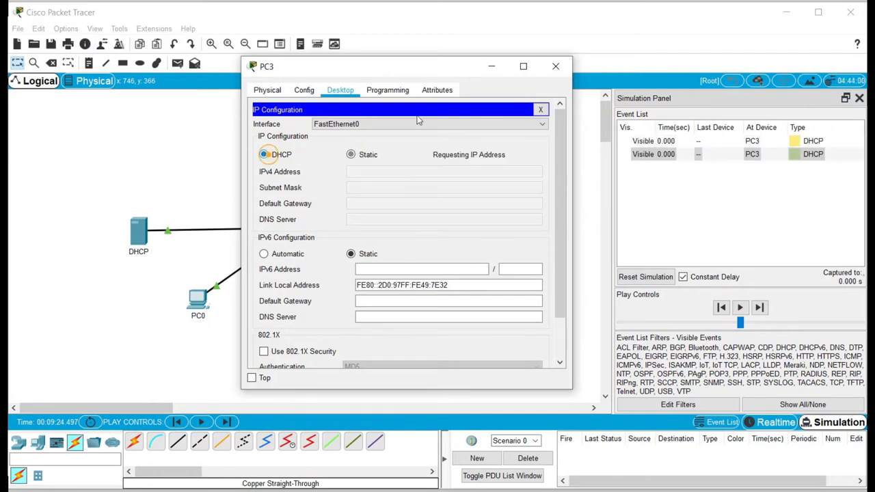
{"action": "left_click", "coordinate": [493, 68]}
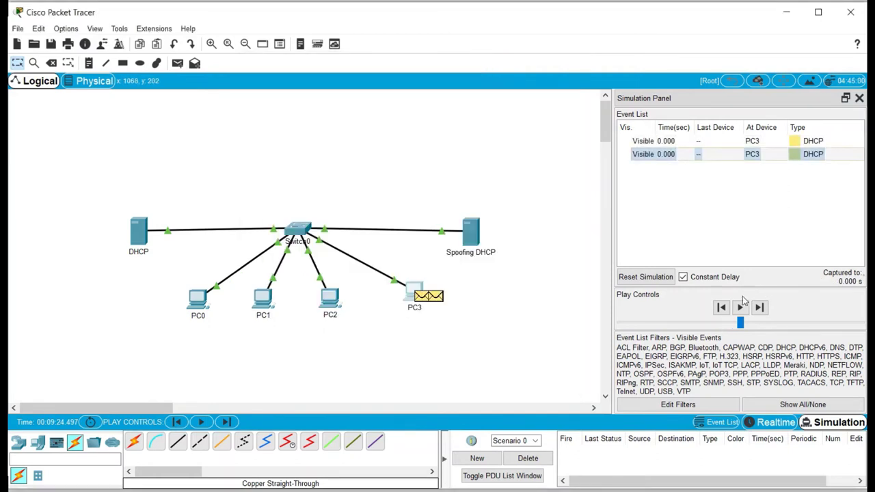
{"action": "left_click", "coordinate": [740, 308]}
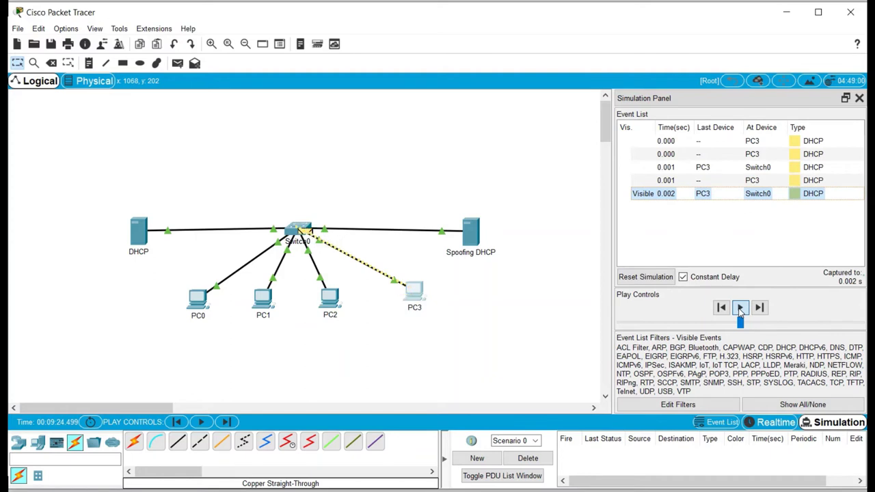
{"action": "left_click", "coordinate": [538, 462]}
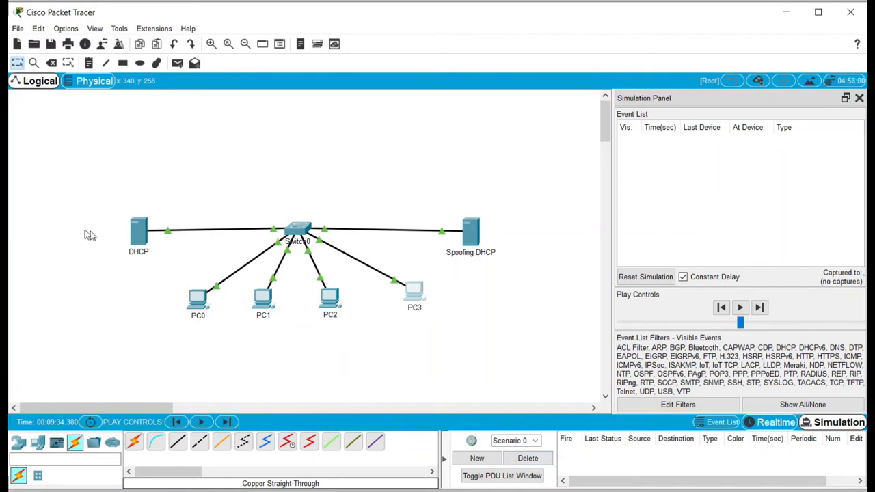
- Check the DHCP service settings on the legitimate DHCP server
{"action": "left_click", "coordinate": [140, 232]}
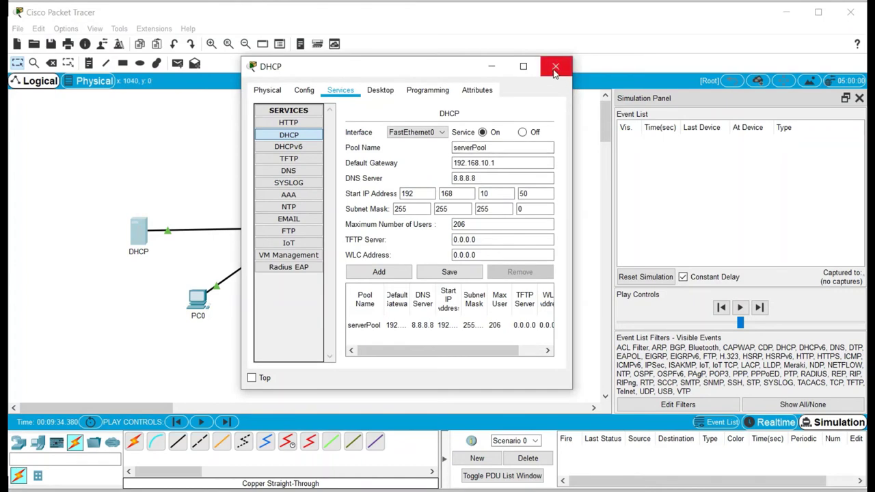
{"action": "left_click", "coordinate": [556, 66]}
- Try to enter interface configuration on the switch with int g0/0 and int g0/0/0
{"action": "left_click", "coordinate": [289, 228]}
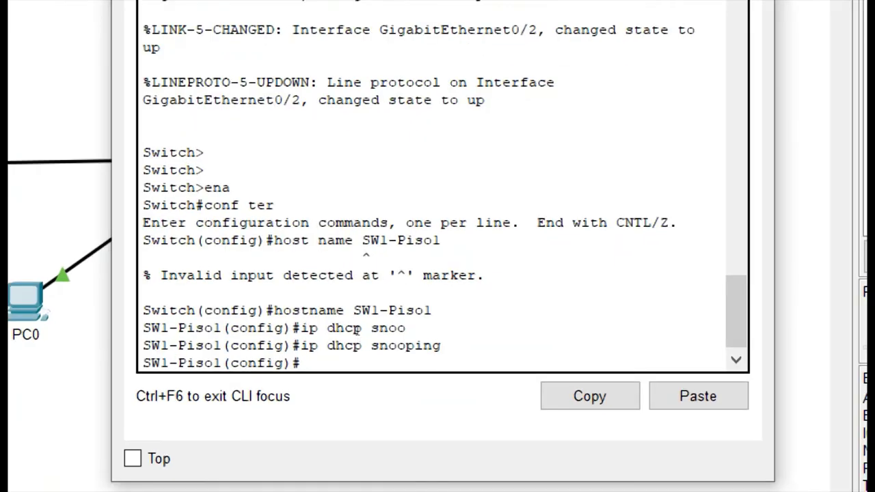
{"action": "type", "text": "int g0/0"}
{"action": "key", "text": "Return"}
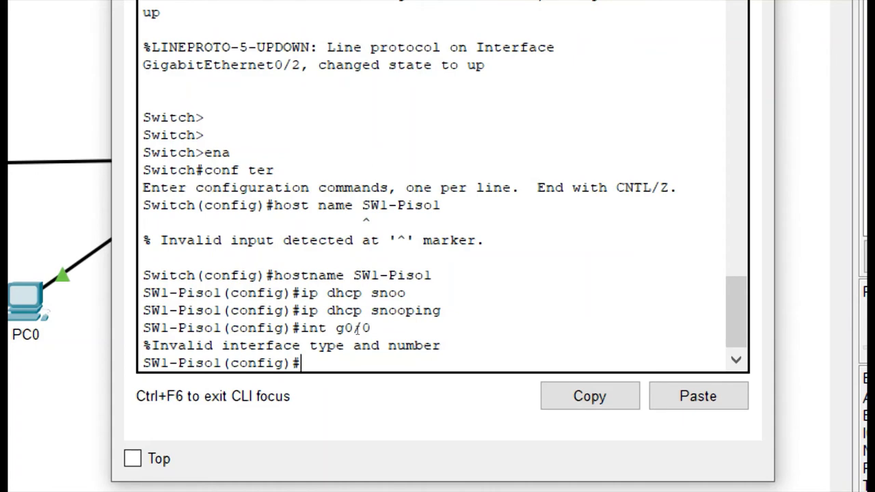
{"action": "key", "text": "Up"}
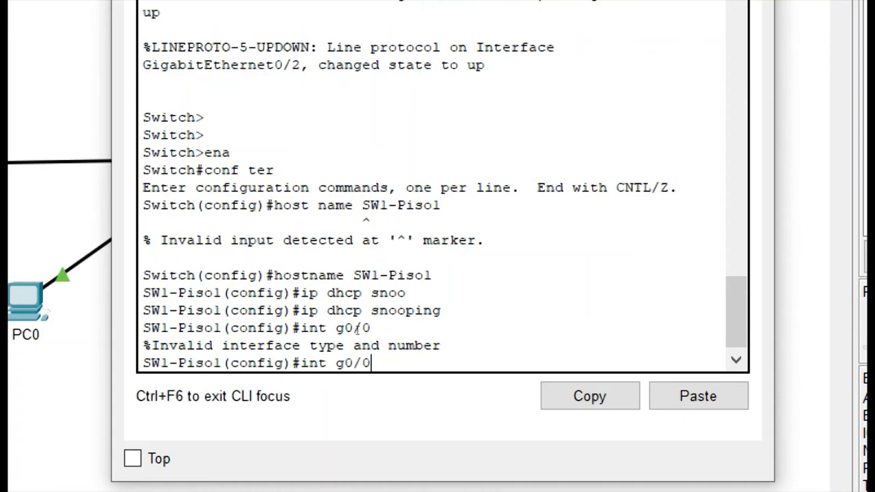
{"action": "type", "text": "/0"}
{"action": "key", "text": "Return"}
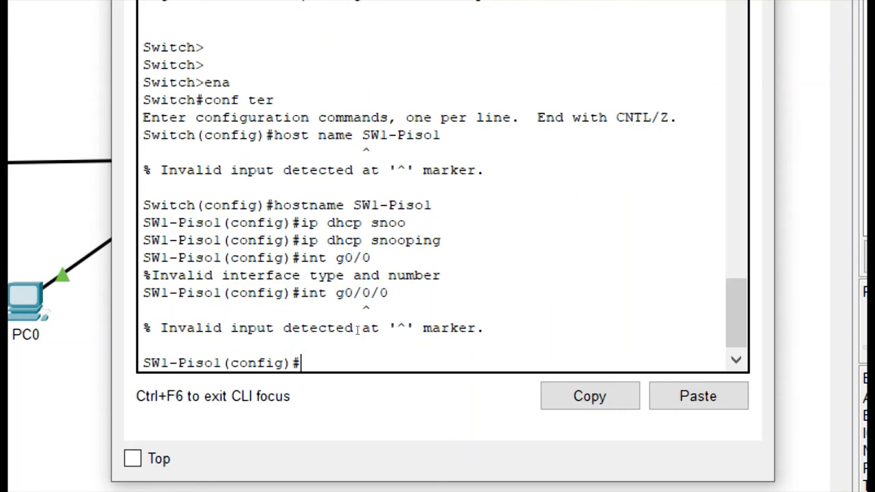
- Examine the interface names in the switch's running configuration with do sh run
{"action": "type", "text": "do sh run"}
{"action": "key", "text": "Return"}
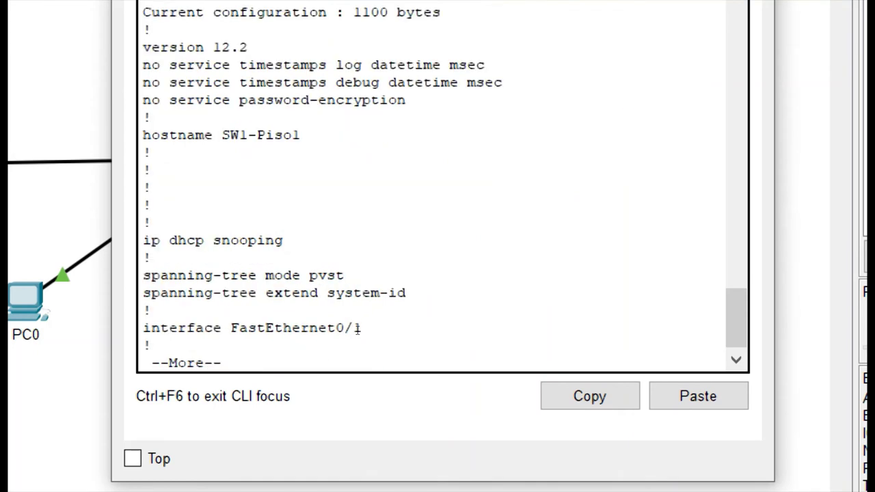
{"action": "key", "text": "space"}
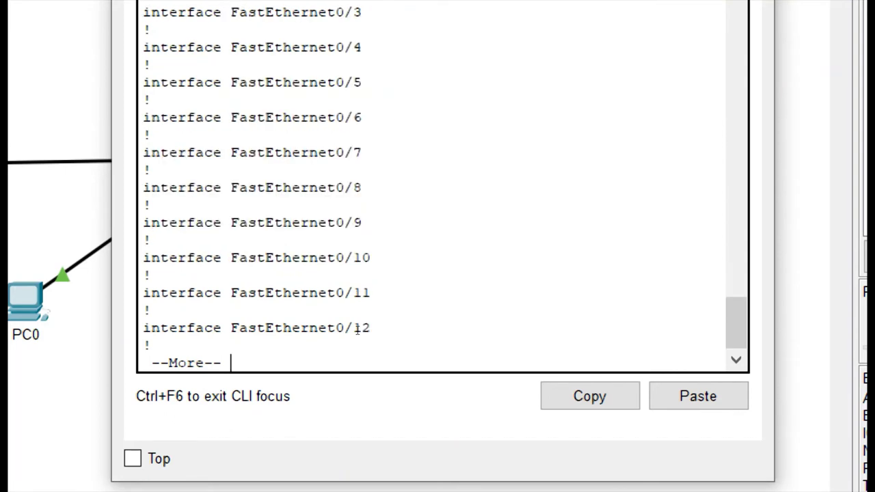